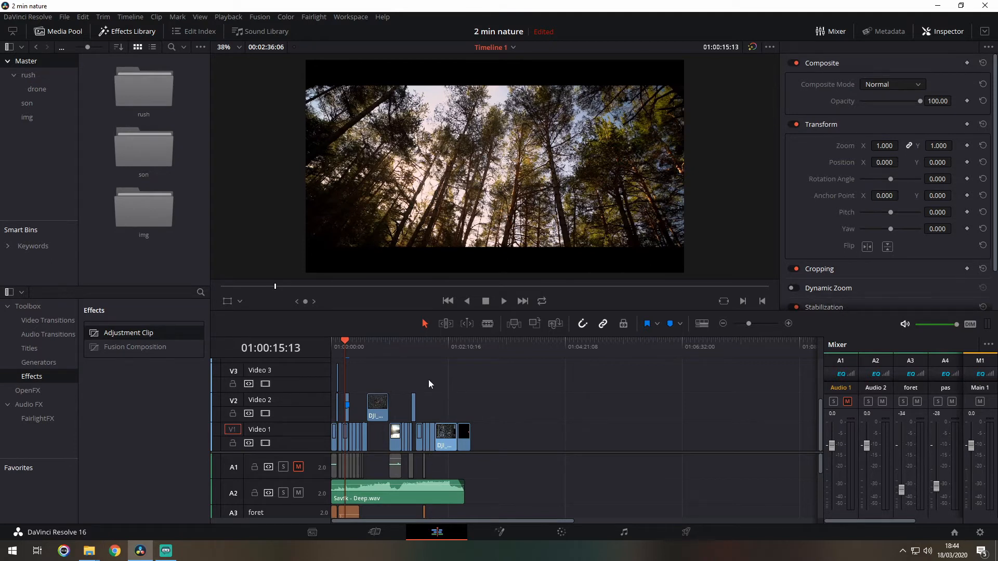
Duplicate the DJI_0024.MP4 drone clip into the empty area after the edit on Video 1 and review the copy.
left_click(430, 344)
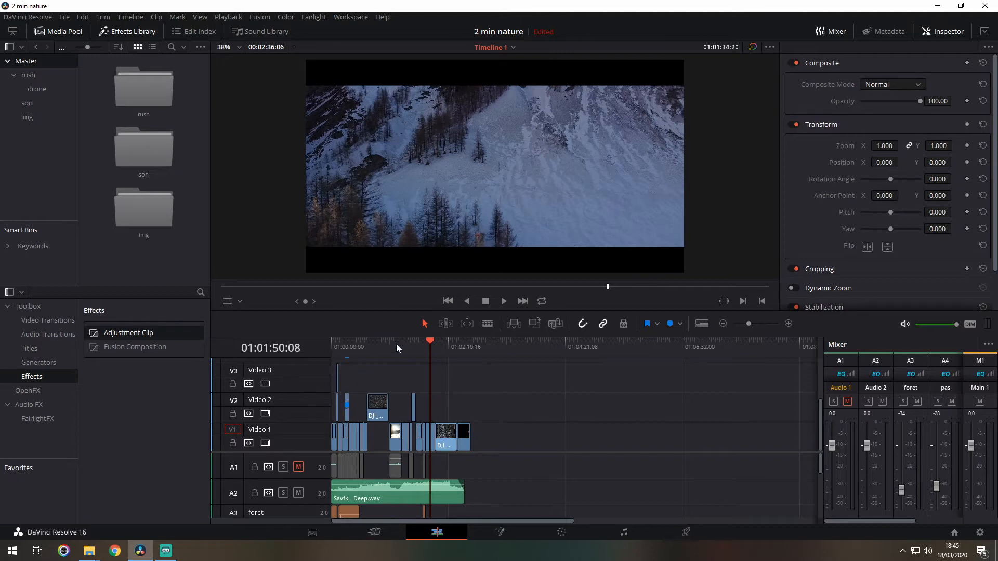
left_click(446, 438)
left_click_drag(445, 434, 513, 437)
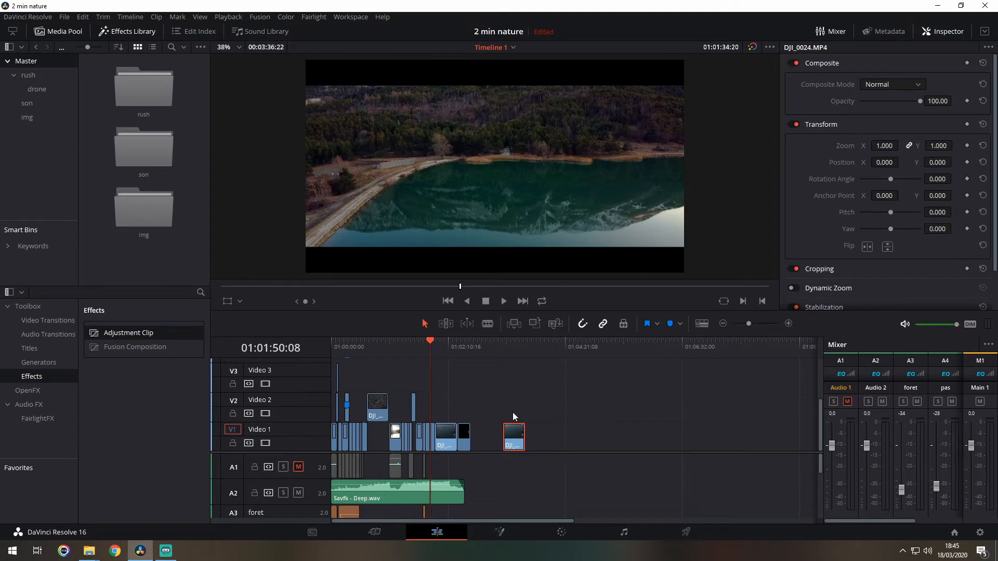
left_click(510, 348)
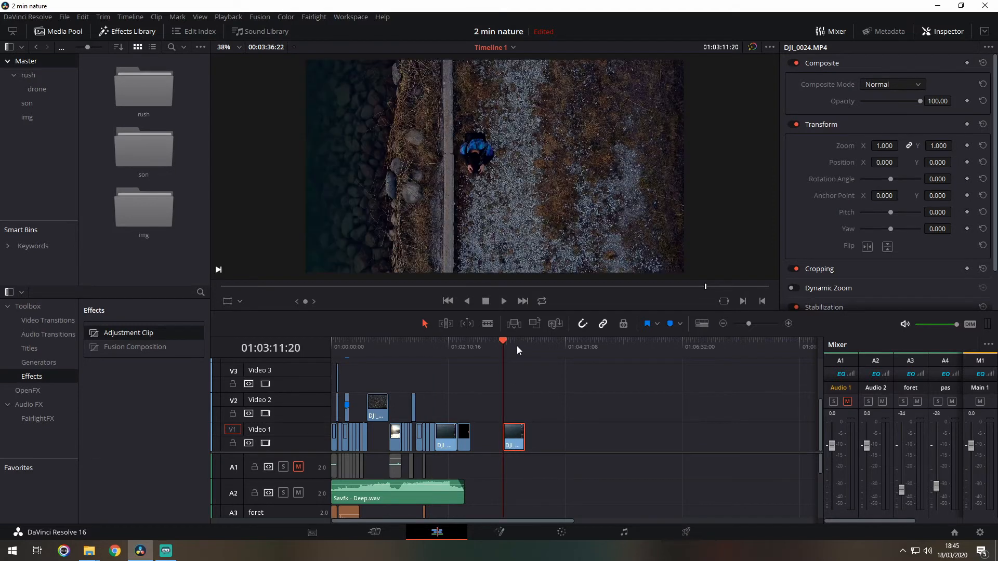
left_click(518, 345)
left_click(514, 345)
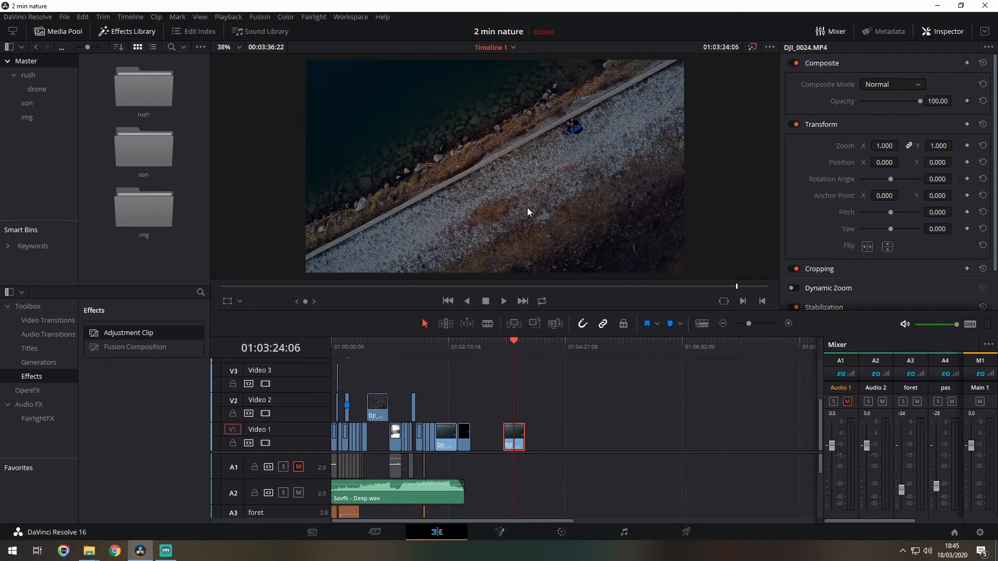
left_click(441, 343)
left_click(510, 344)
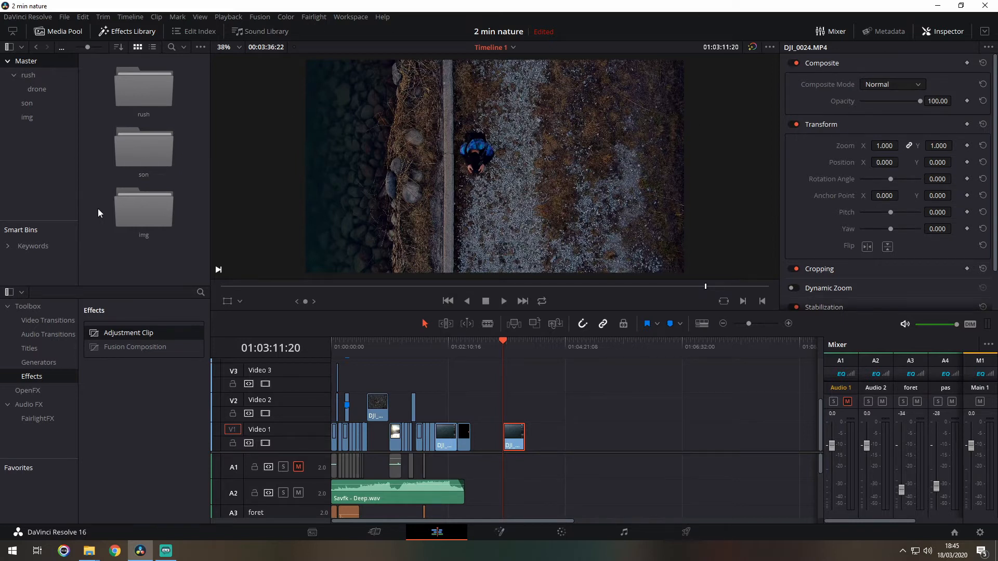
Overlay the Bande-noir-FullHD-herdroud.png image from the img bin on Video 2, extended to the full length of the duplicated clip.
double_click(126, 209)
left_click_drag(126, 208, 503, 425)
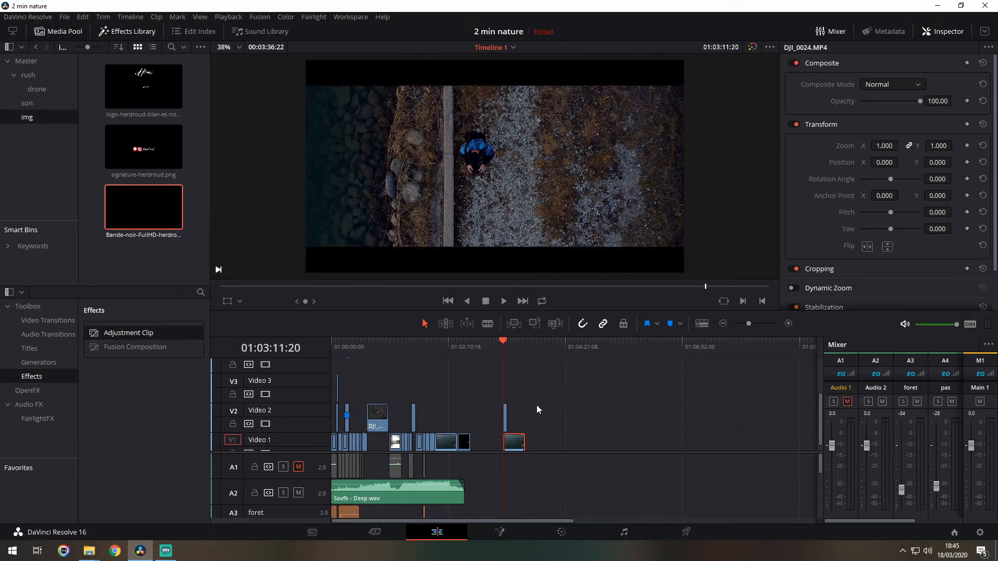
left_click(789, 324)
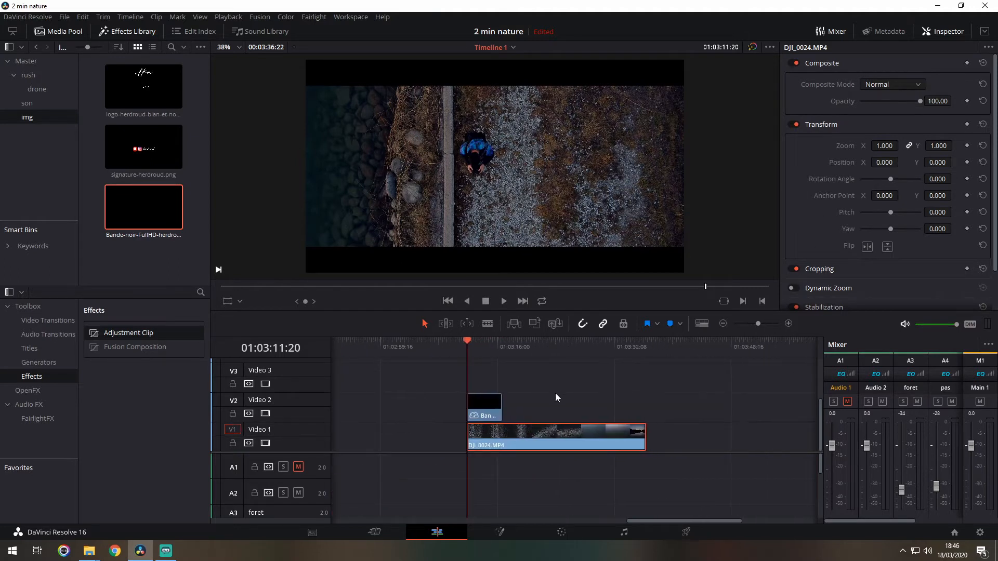
left_click_drag(502, 408, 646, 405)
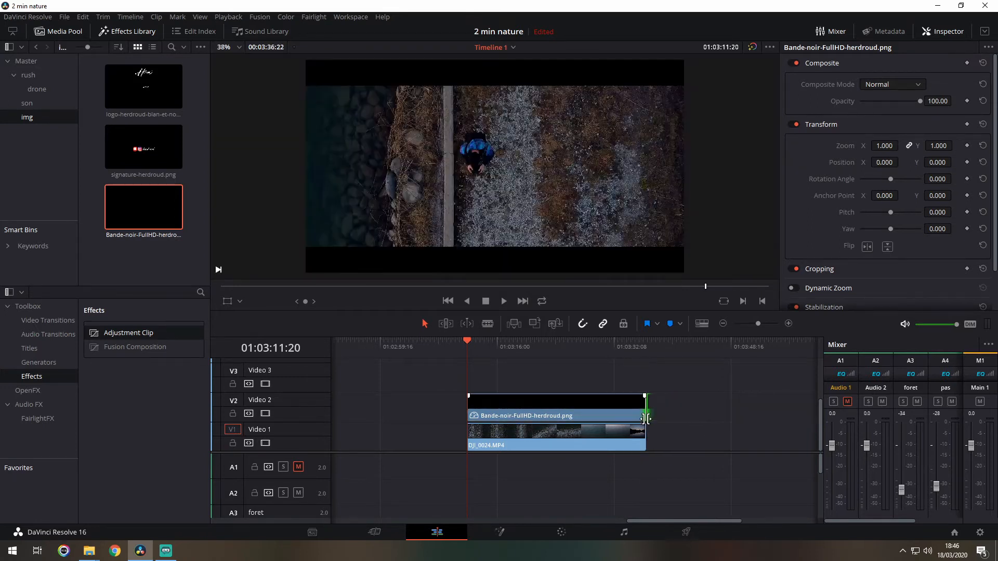
mouse_move(533, 344)
left_mouse_down()
mouse_move(494, 344)
mouse_move(591, 347)
mouse_move(534, 344)
left_mouse_up()
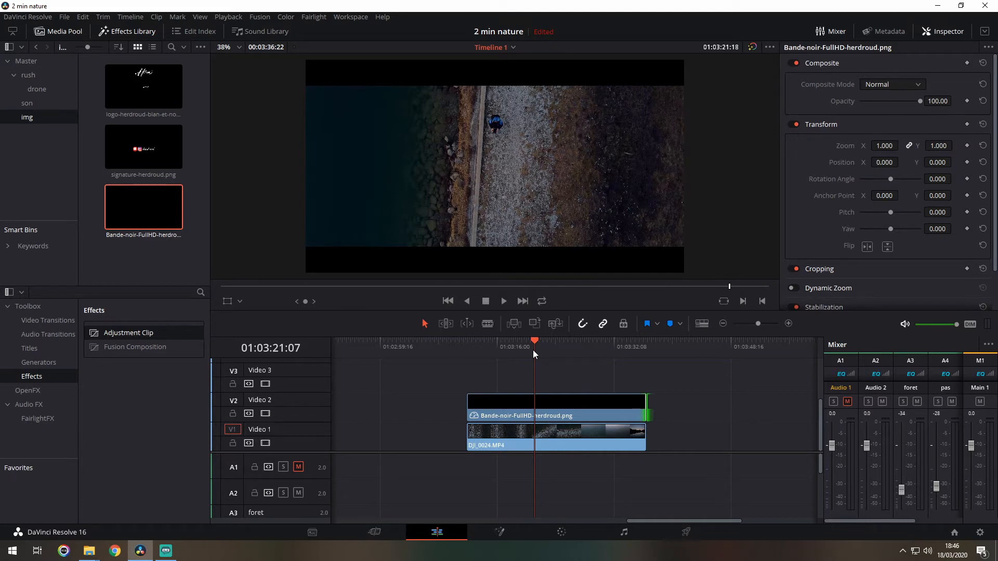
Move the black-bar image up to Video 3 and back down to Video 2.
left_click(551, 413)
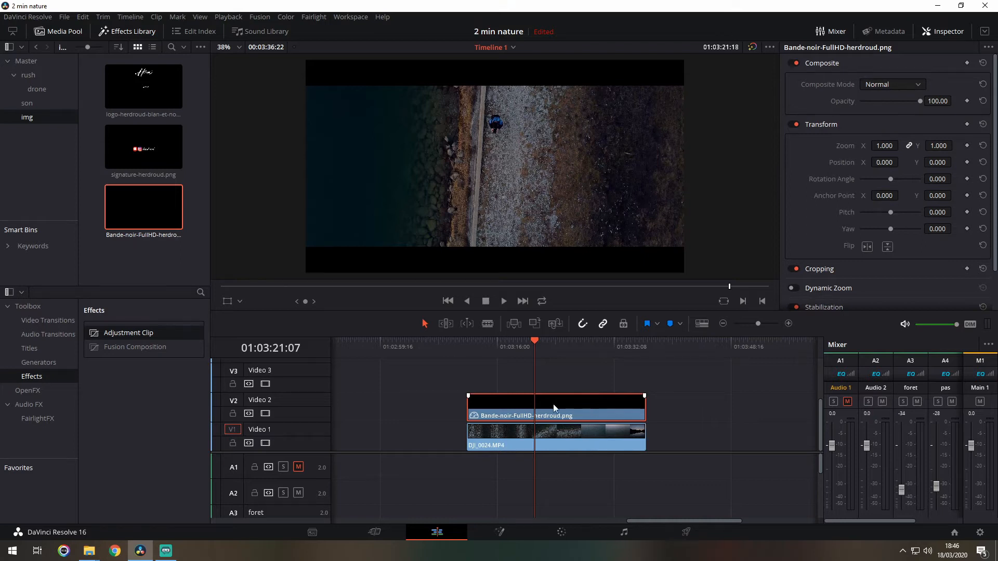
left_click(615, 433)
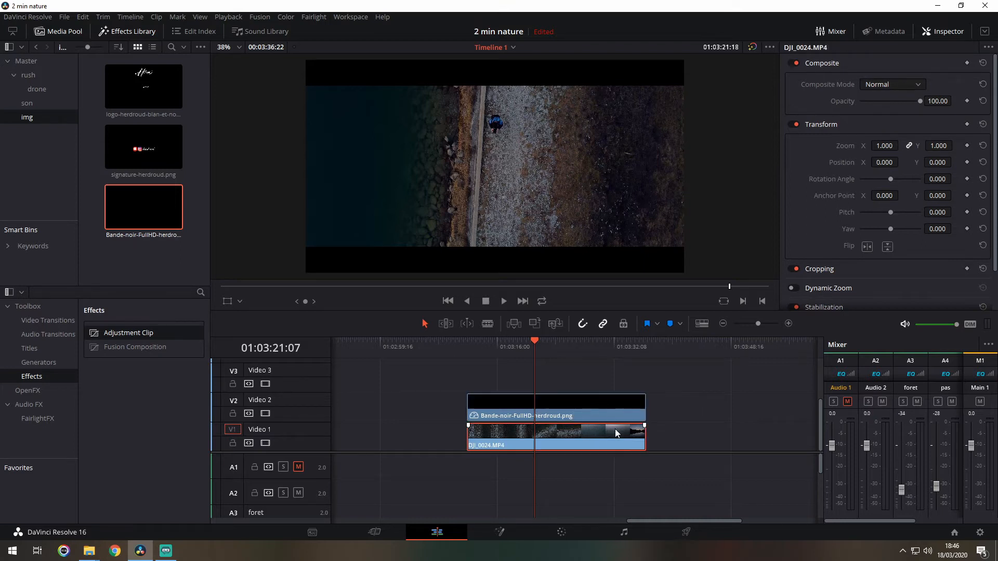
left_click_drag(619, 414, 619, 390)
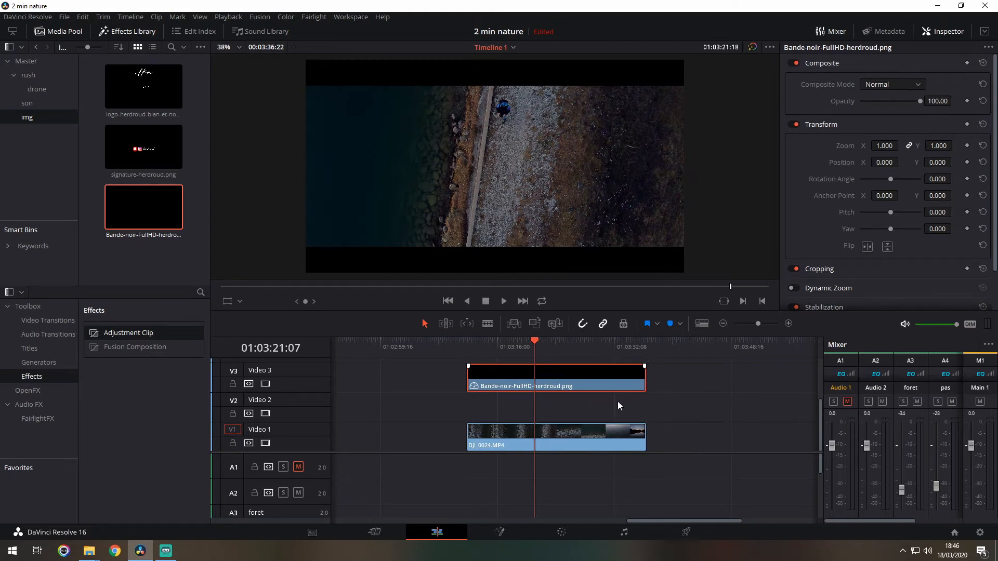
left_click_drag(590, 372, 591, 395)
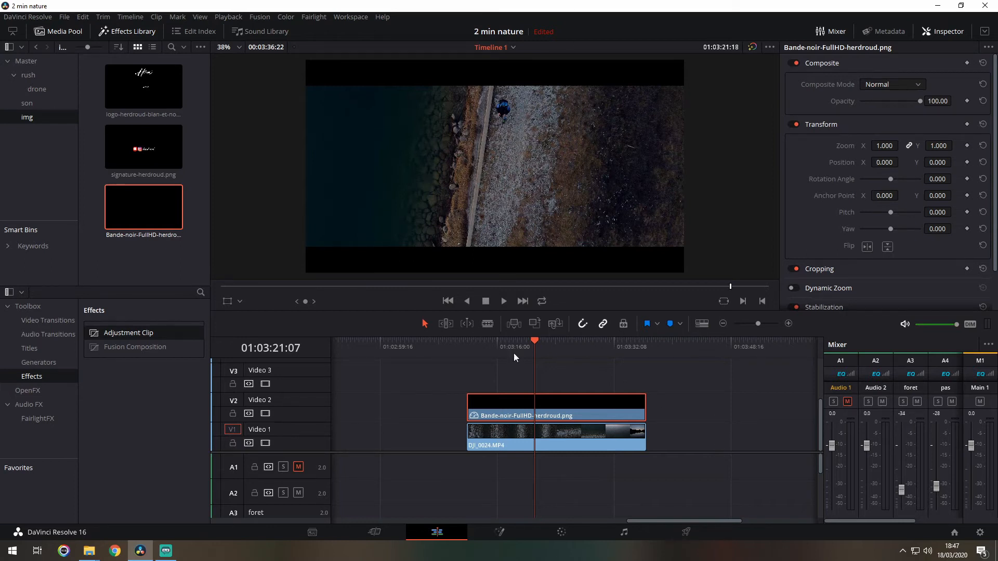
Delete the black-bar image above the duplicated DJI_0024.MP4 clip and review the uncropped footage.
mouse_move(549, 355)
left_mouse_down()
mouse_move(519, 348)
mouse_move(560, 353)
left_mouse_up()
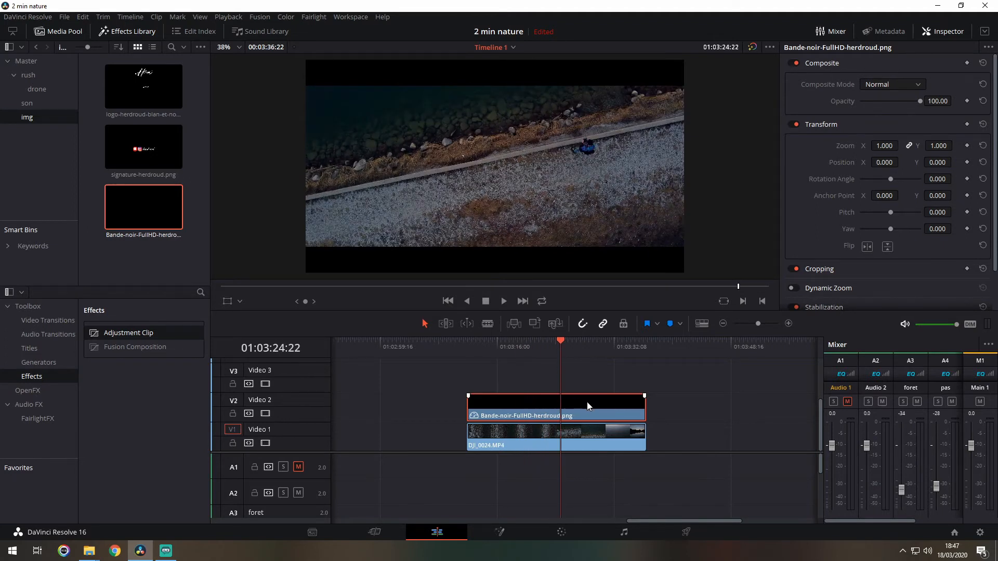
key("Delete")
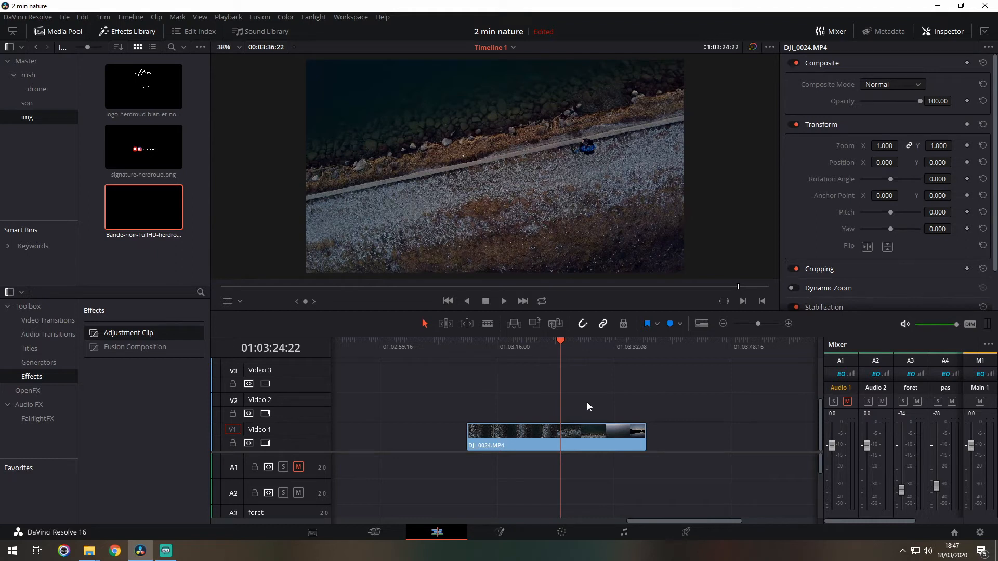
left_click_drag(509, 348, 538, 349)
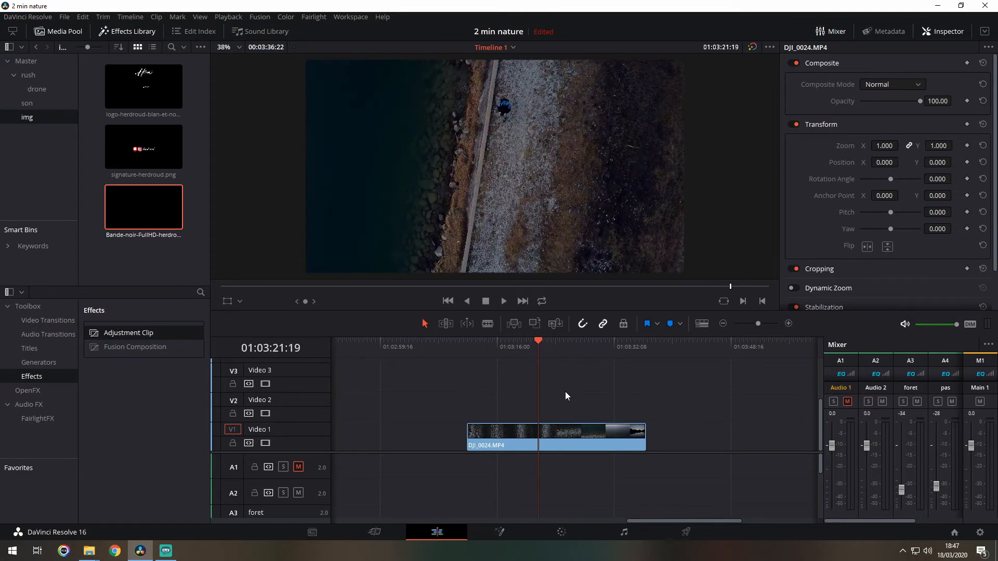
Set both Crop Top and Crop Bottom of the duplicated DJI_0024.MP4 clip to 131.5.
left_click(566, 429)
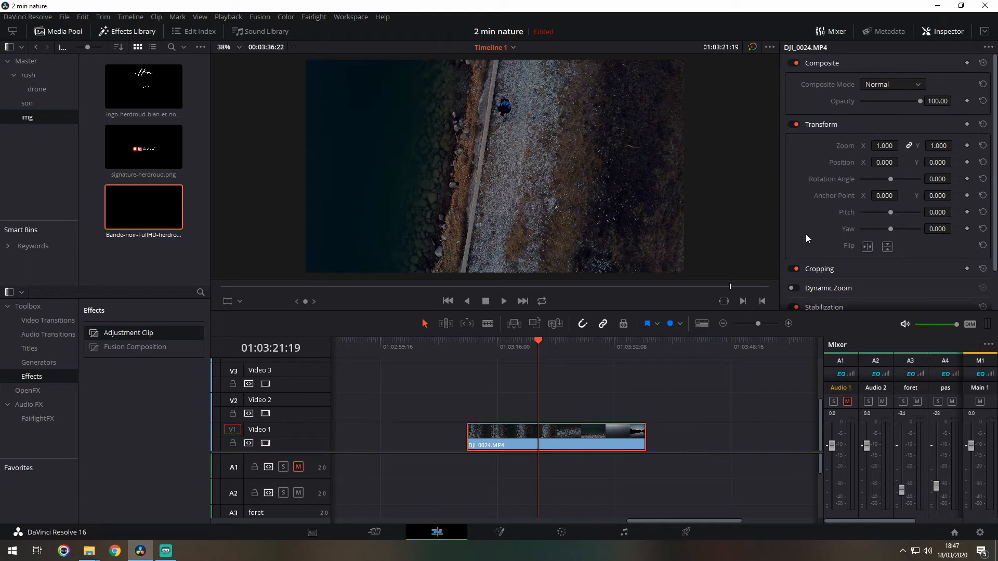
left_click(816, 269)
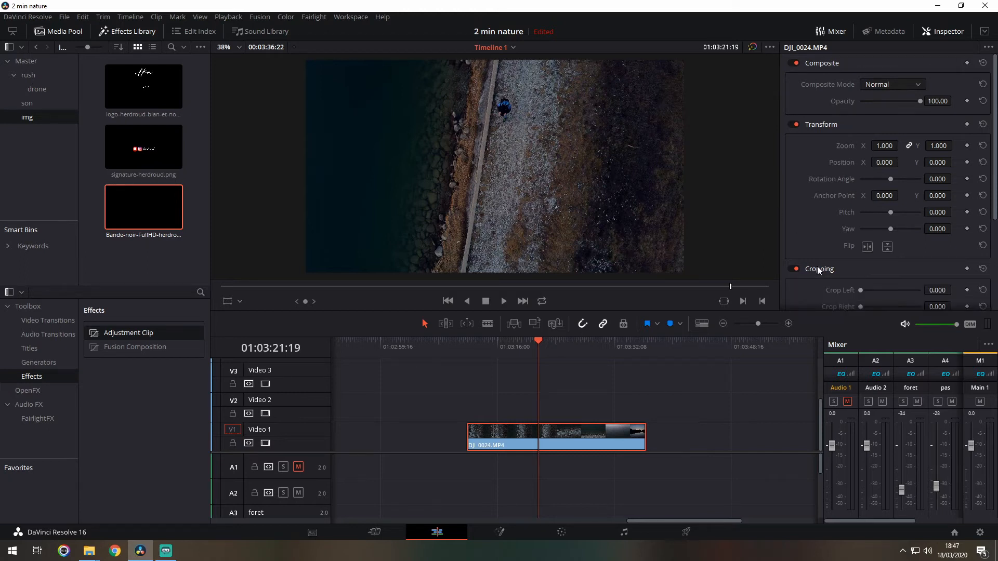
scroll(817, 268, "down", 3)
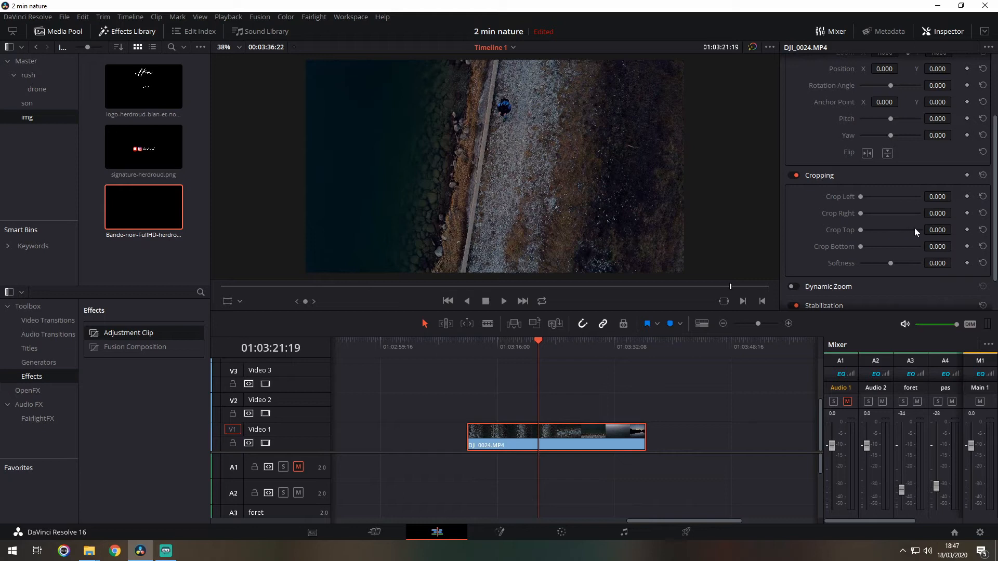
left_click(936, 230)
type("131.5")
key("Return")
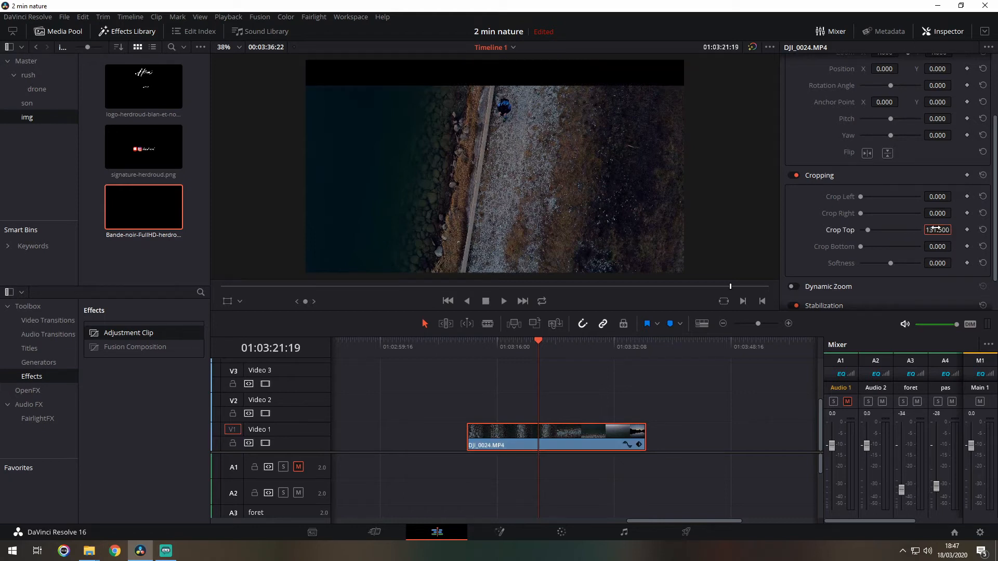
left_click(931, 247)
type("131.5")
key("Return")
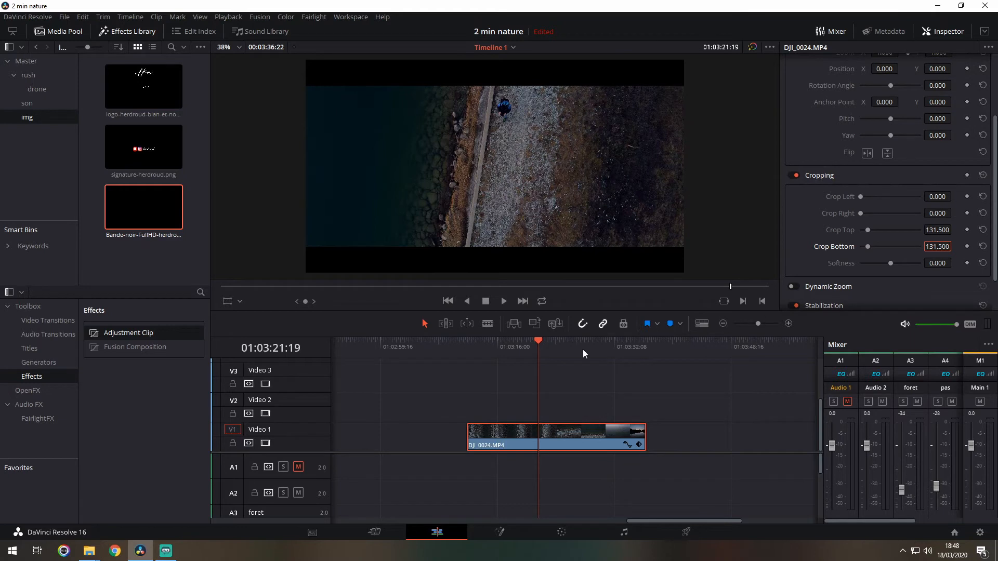
Add Crop Top and Crop Bottom keyframes shortly after the clip's start, at 01:03:12:07.
left_click(511, 351)
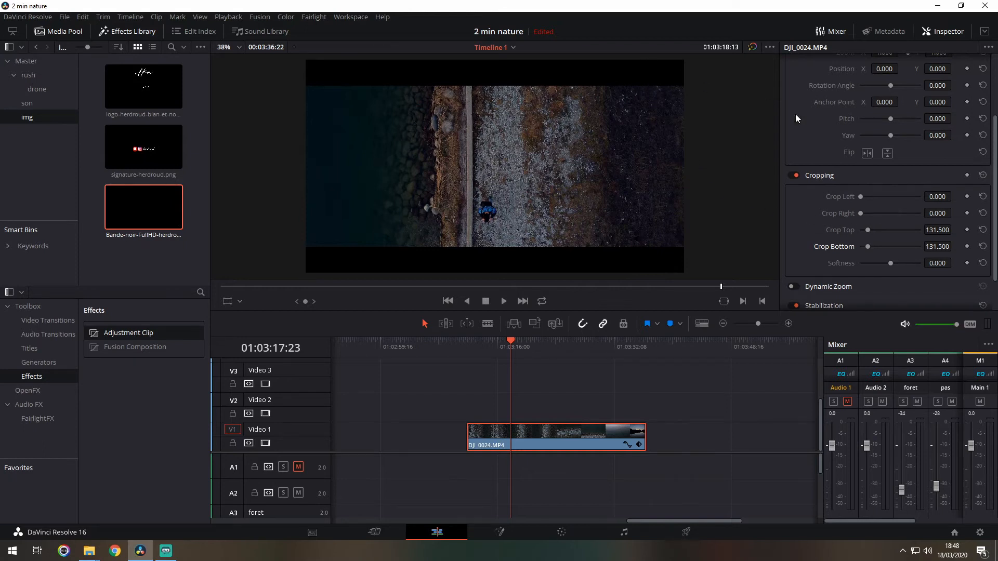
left_click(468, 348)
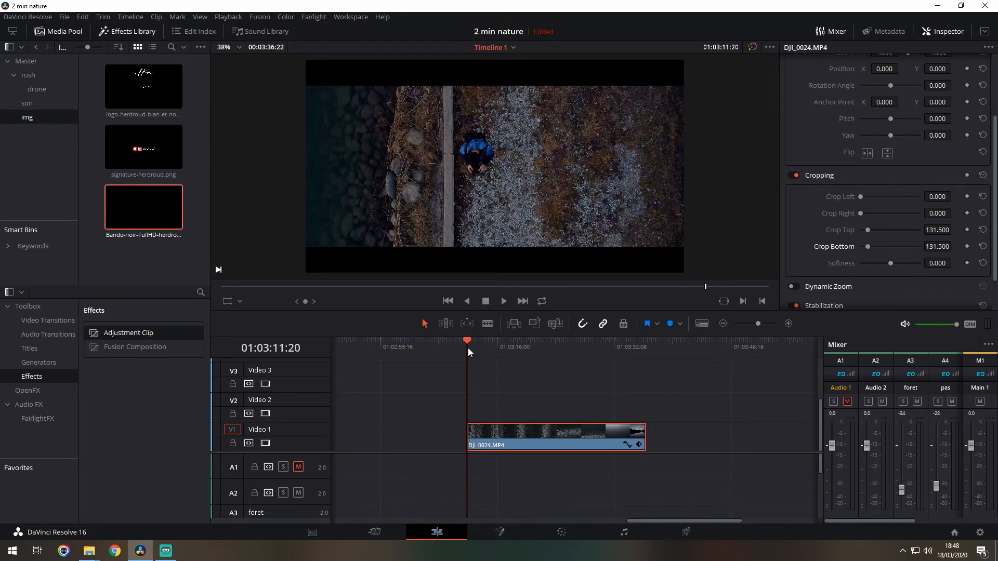
key("space")
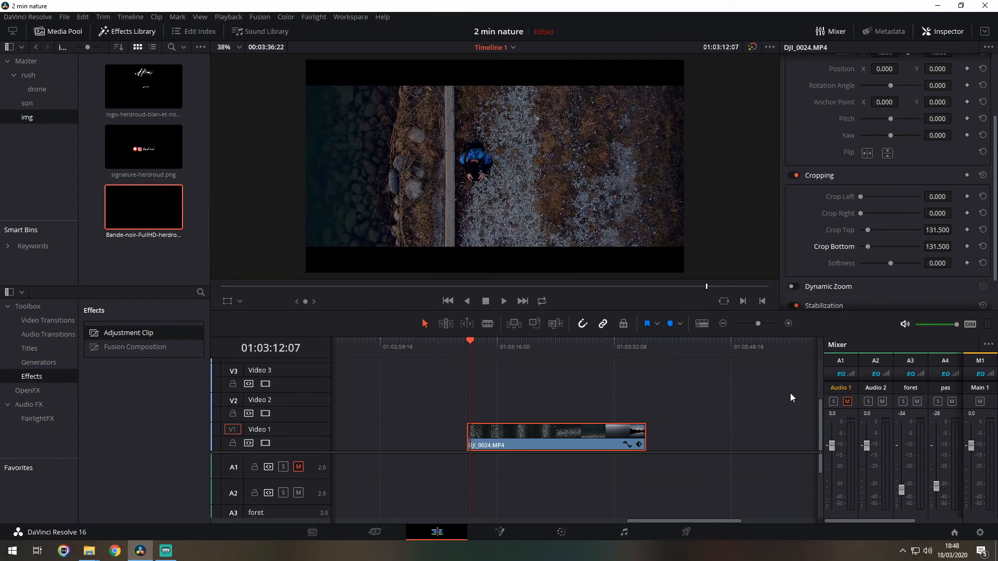
left_click(967, 230)
left_click(966, 247)
Set Crop Top and Crop Bottom to 0 at the clip's first frame, 01:03:11:20, and play back the opening.
left_click_drag(471, 352, 466, 351)
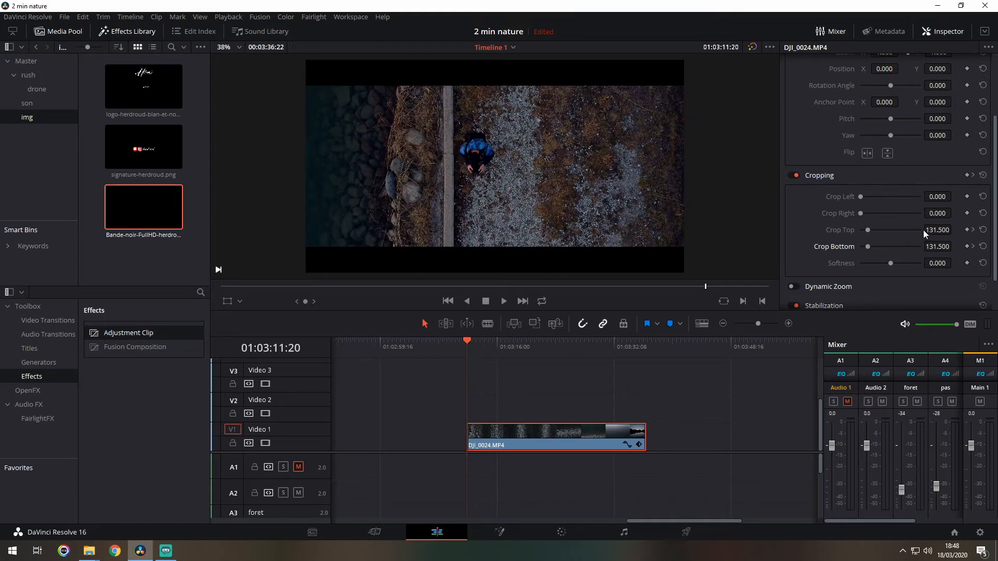
double_click(936, 232)
type("0")
double_click(937, 248)
type("0")
key("Return")
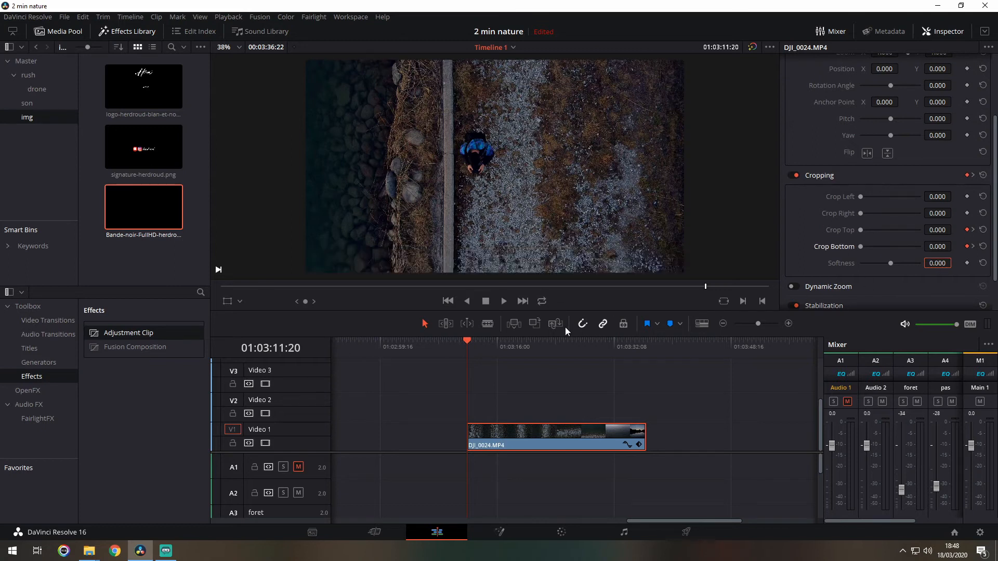
key("space")
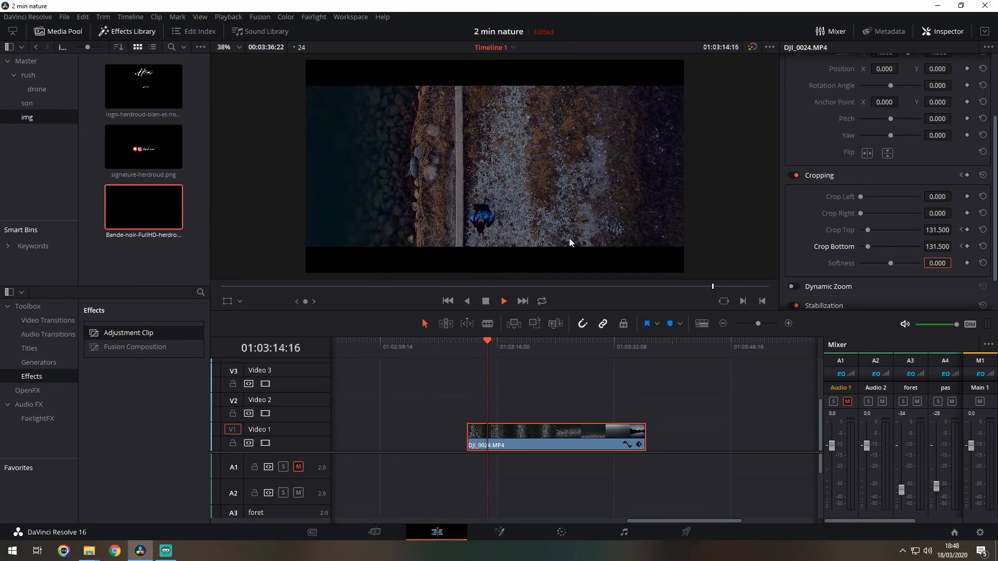
key("space")
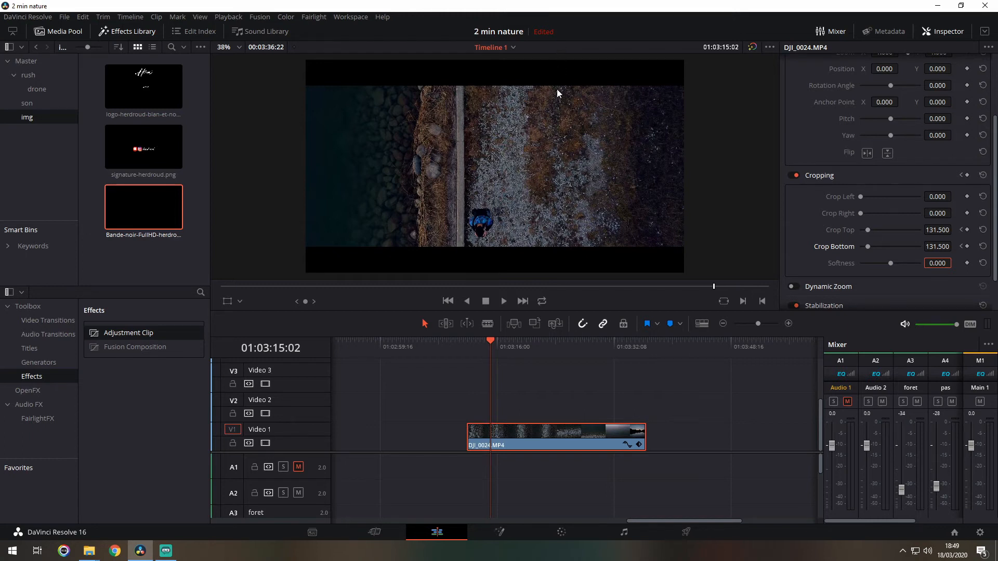
Add Crop Top and Crop Bottom keyframes at the end of the clip, at 01:03:36:22.
left_click(646, 357)
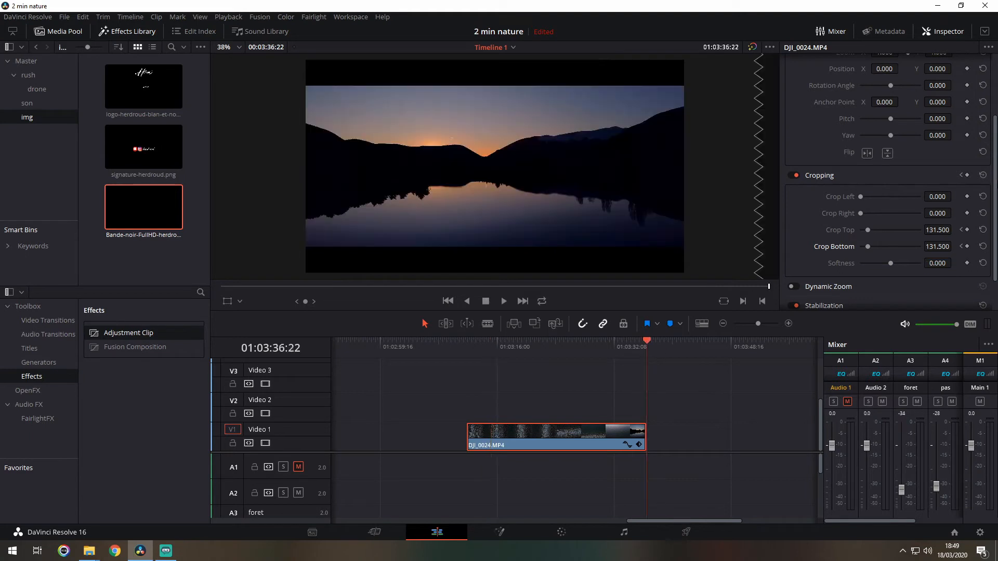
left_click(967, 230)
left_click(967, 246)
Step back a few frames to 01:03:36:06 and add keyframes for Crop Top and Crop Bottom there.
key("Left")
key("Left")
key("Left")
key("Left")
key("Left")
key("Left")
key("Left")
key("Left")
key("Left")
key("Left")
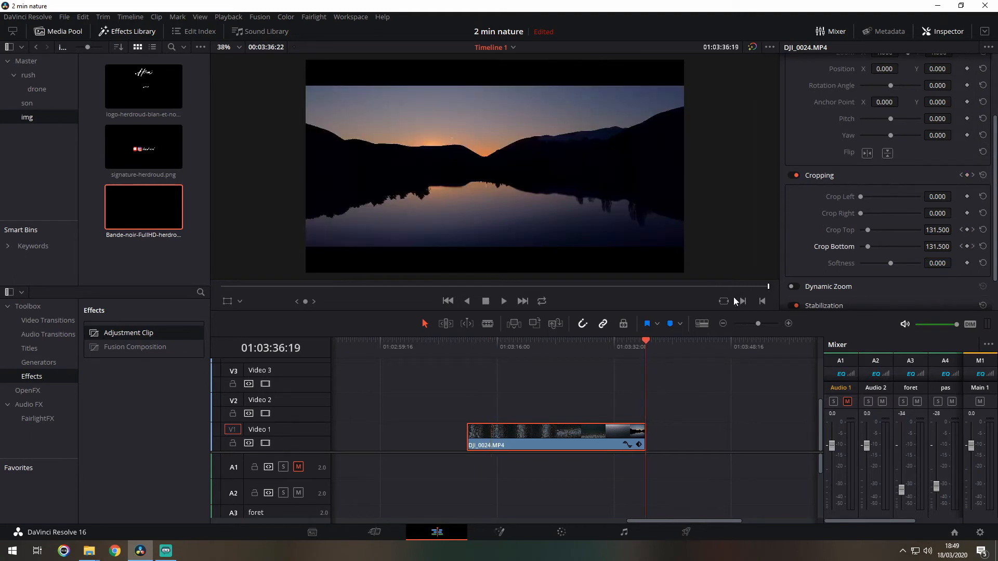
key("Left")
key("Left")
key("Left")
key("Left")
key("Left")
key("Left")
left_click(967, 230)
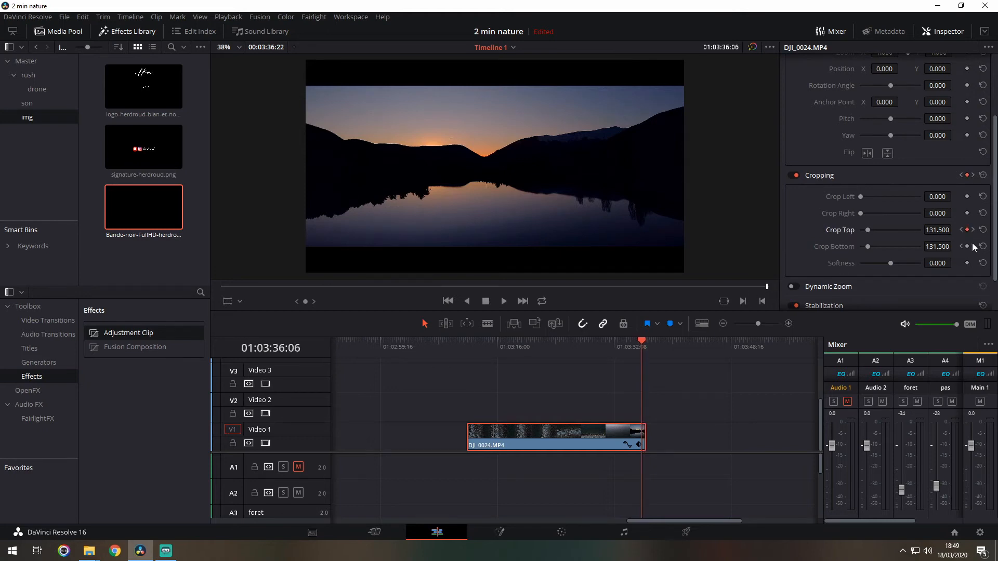
left_click(967, 246)
Set Crop Top and Crop Bottom to 0 at the clip's last keyframe, 01:03:36:22, and play back the ending.
left_click(973, 230)
left_click(948, 232)
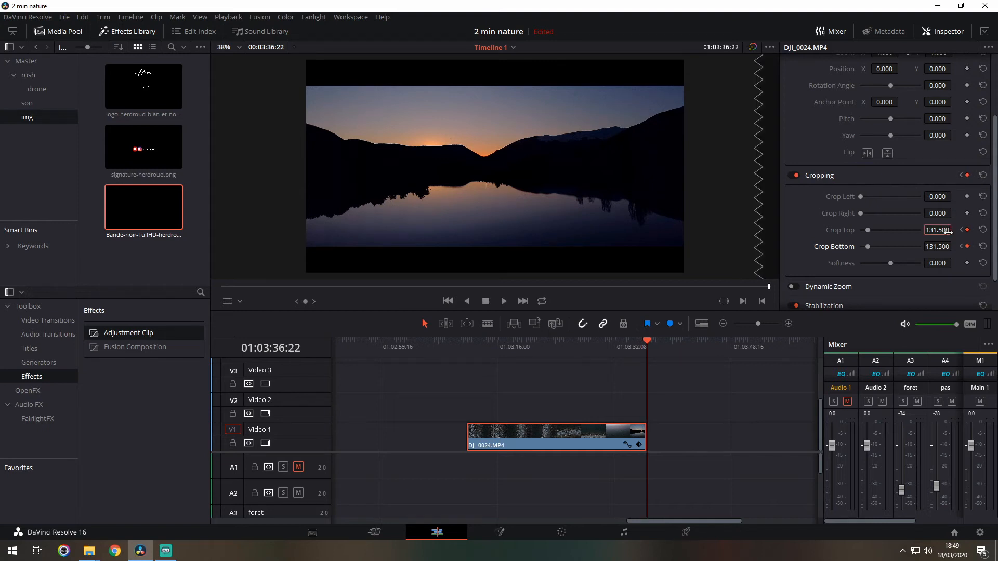
type("0")
left_click(940, 247)
type("0")
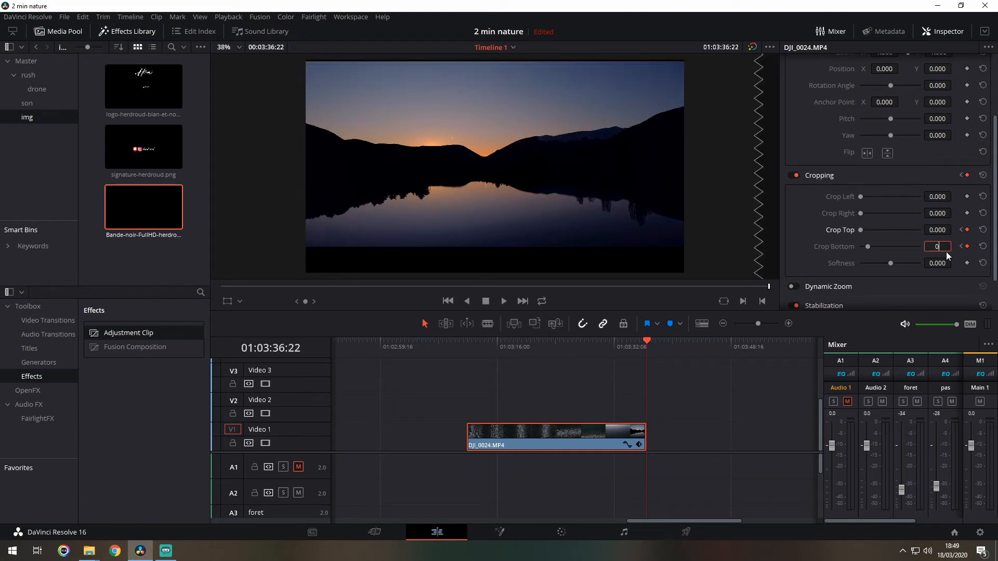
left_click(938, 264)
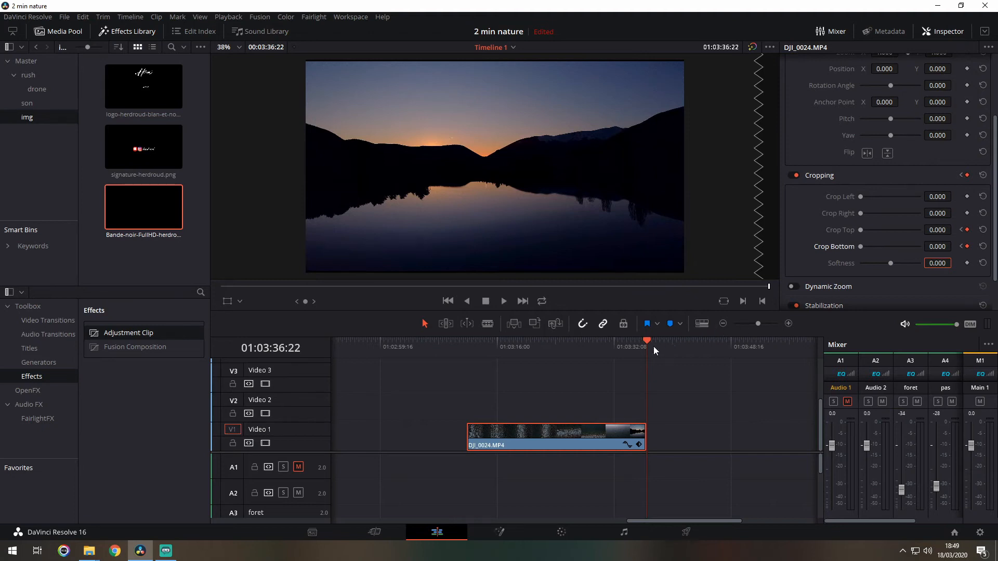
left_click(631, 347)
key("space")
left_click_drag(640, 348, 552, 344)
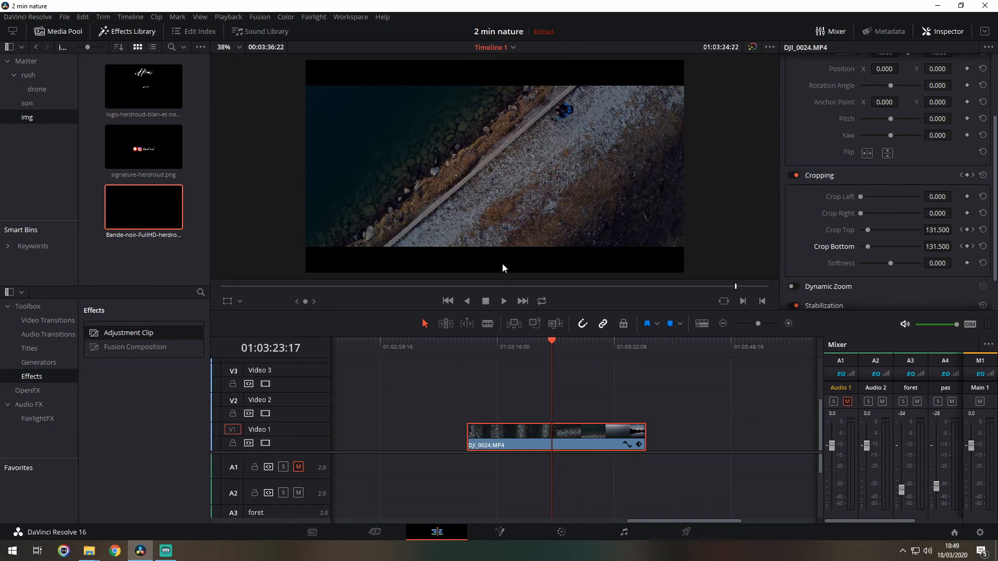
Try shifting the cropped drone clip's vertical position, and reset the position to its default.
scroll(819, 223, "up", 3)
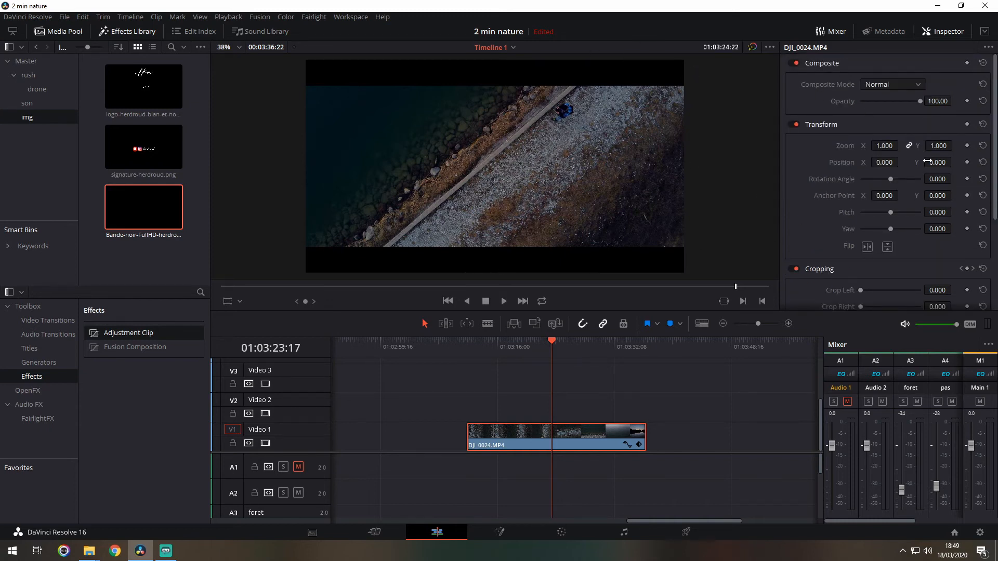
left_click_drag(937, 162, 958, 160)
left_click(982, 162)
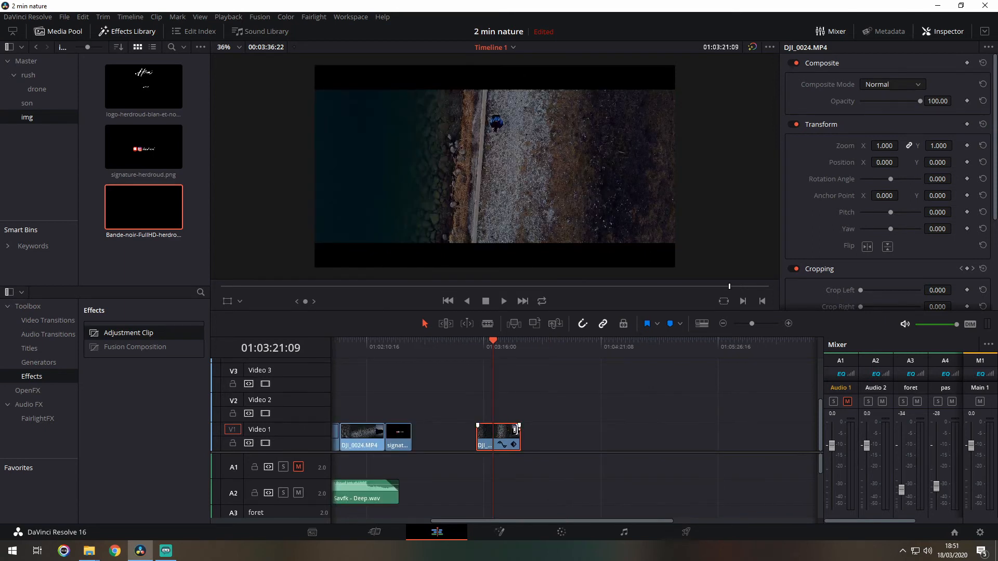
Reset Crop Top and Crop Bottom on the drone clip, removing their keyframes.
scroll(946, 229, "down", 3)
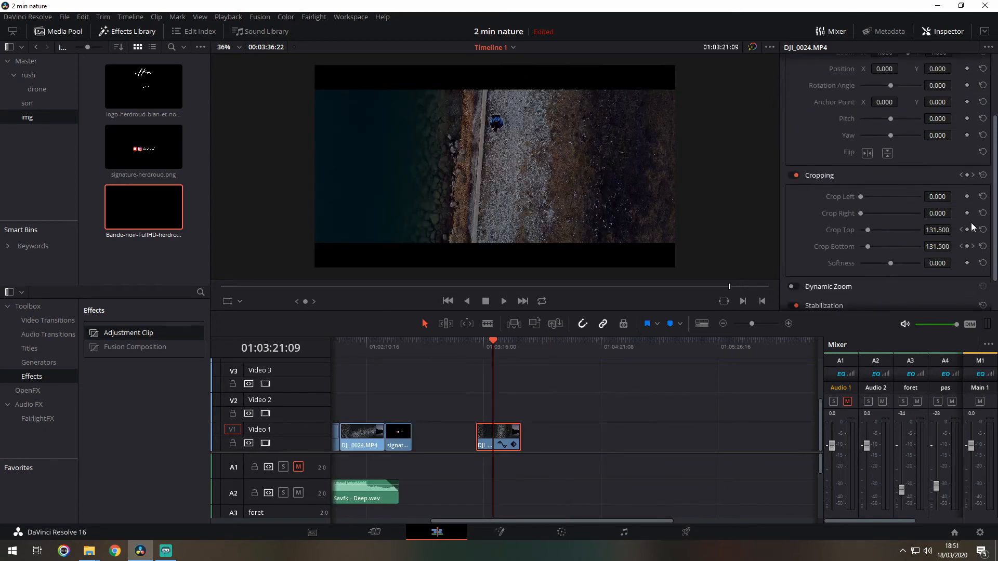
left_click(983, 229)
left_click(983, 246)
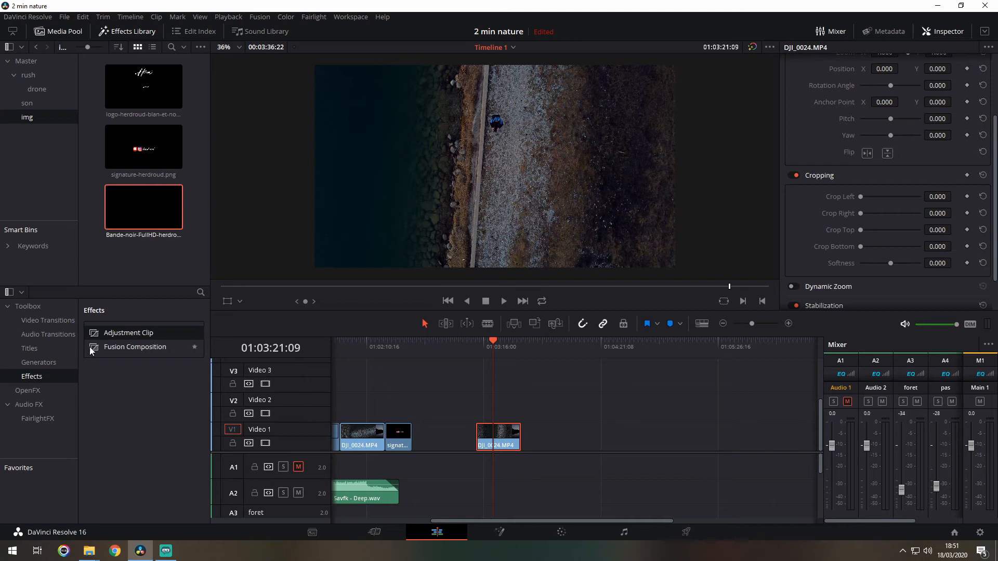
Add an Adjustment Clip on Video 2 above the drone clip and extend it to the drone clip's full length.
left_click_drag(111, 332, 481, 412)
left_click(788, 323)
left_click(789, 324)
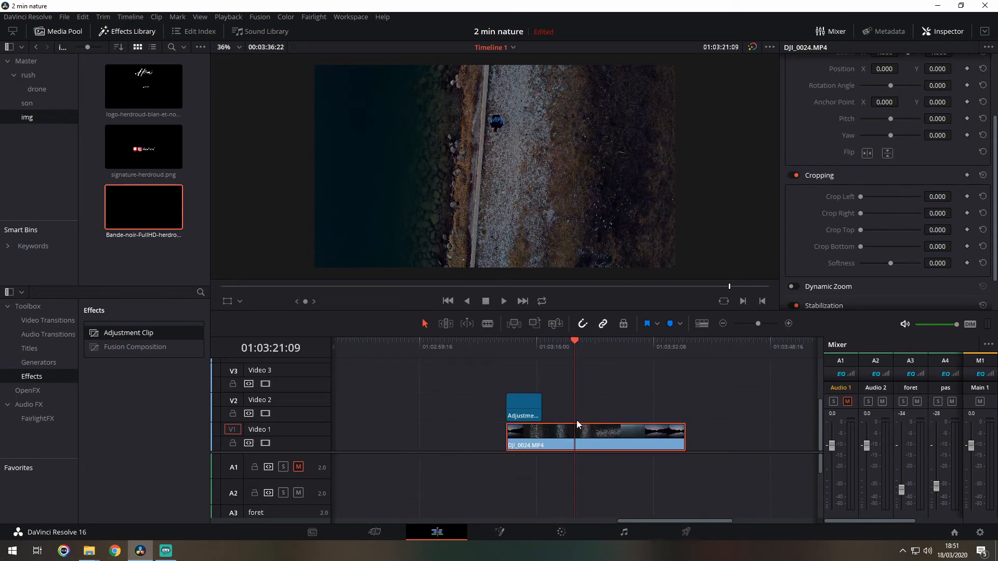
left_click_drag(540, 396, 686, 406)
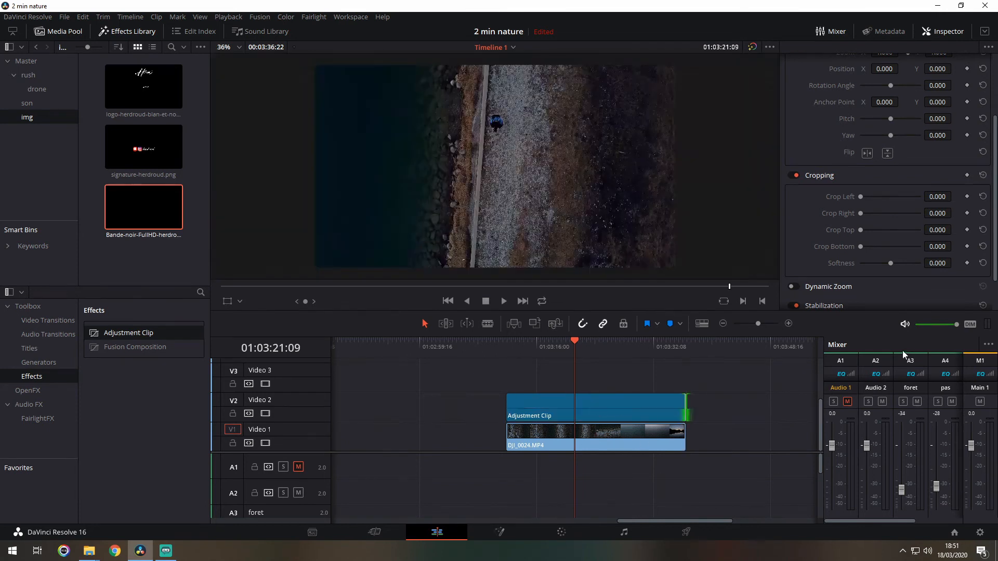
Set Crop Top and Crop Bottom of the adjustment clip to 131.5.
left_click(615, 410)
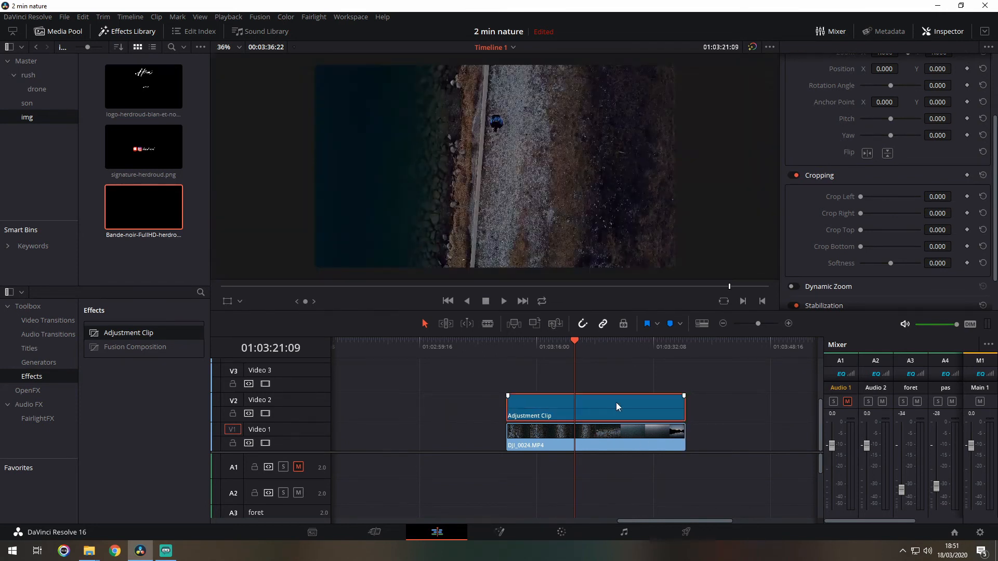
scroll(921, 212, "down", 2)
left_click(935, 199)
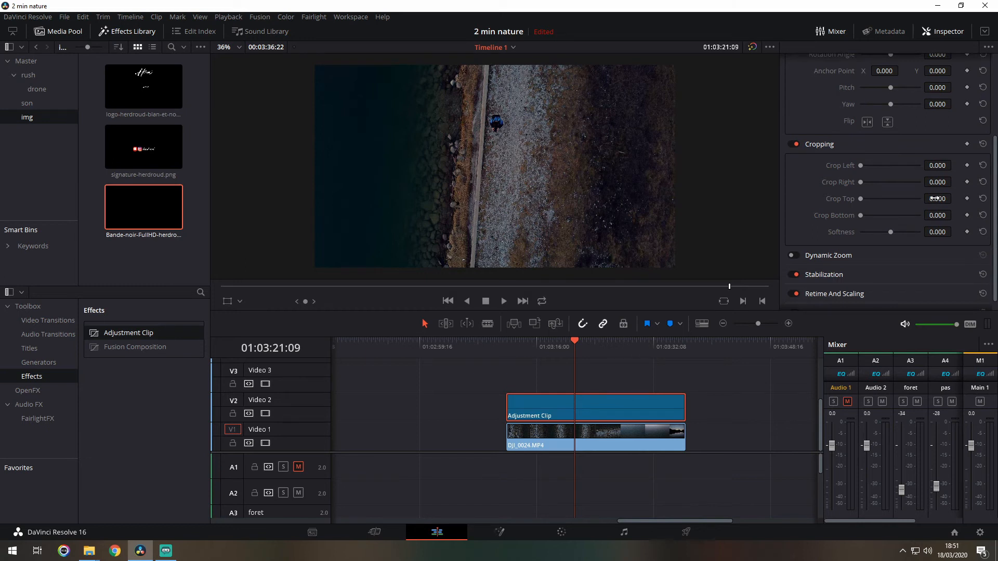
type("131.5")
key("Return")
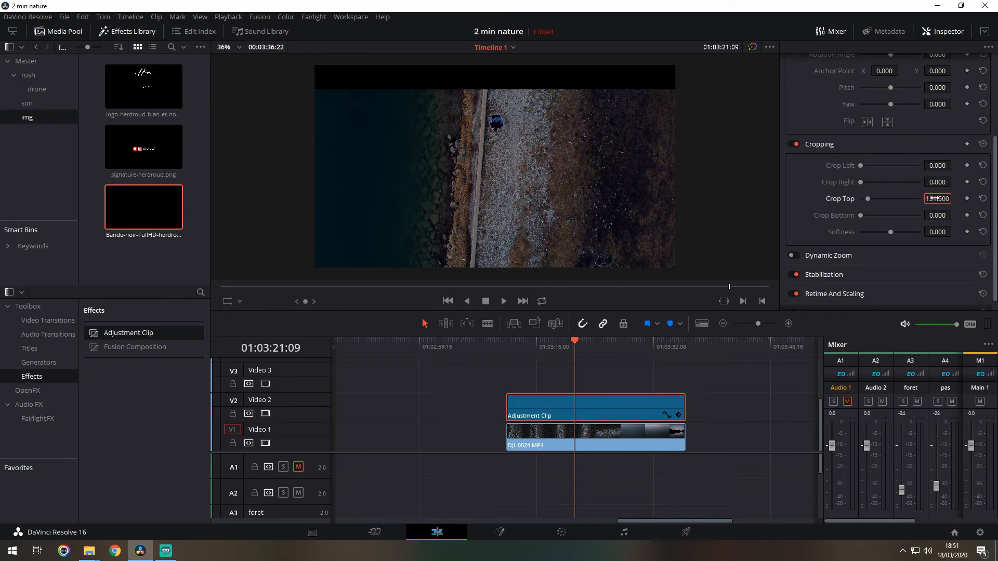
left_click(936, 215)
type("131.5")
key("Return")
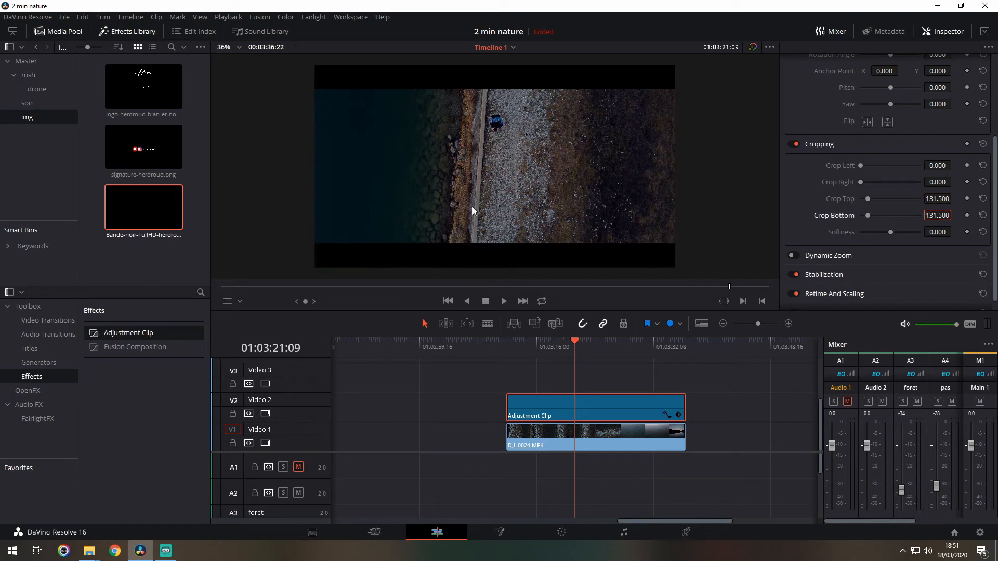
Try shifting the adjustment clip's vertical position in both directions, resetting it to its default each time.
scroll(826, 141, "up", 3)
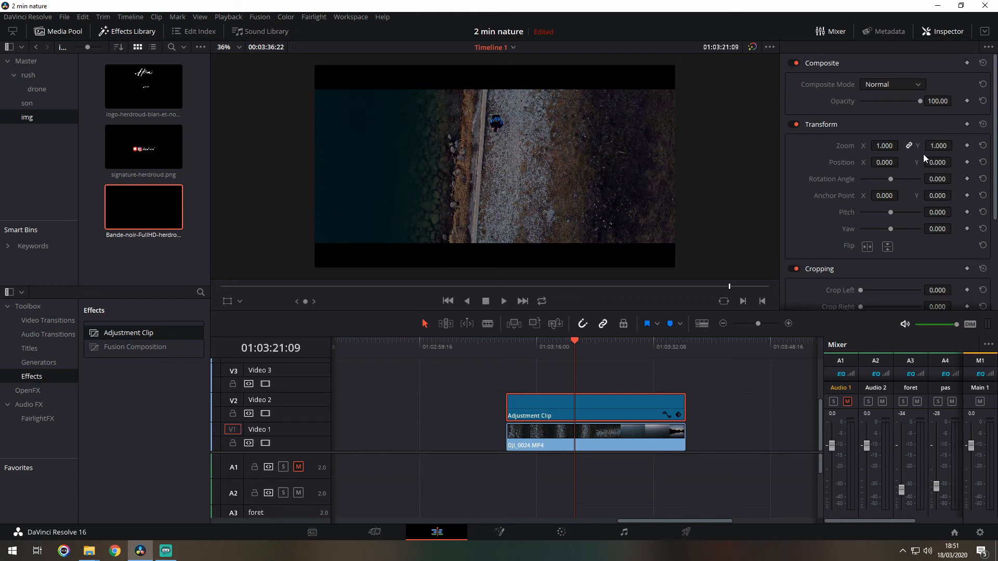
left_click_drag(935, 162, 954, 162)
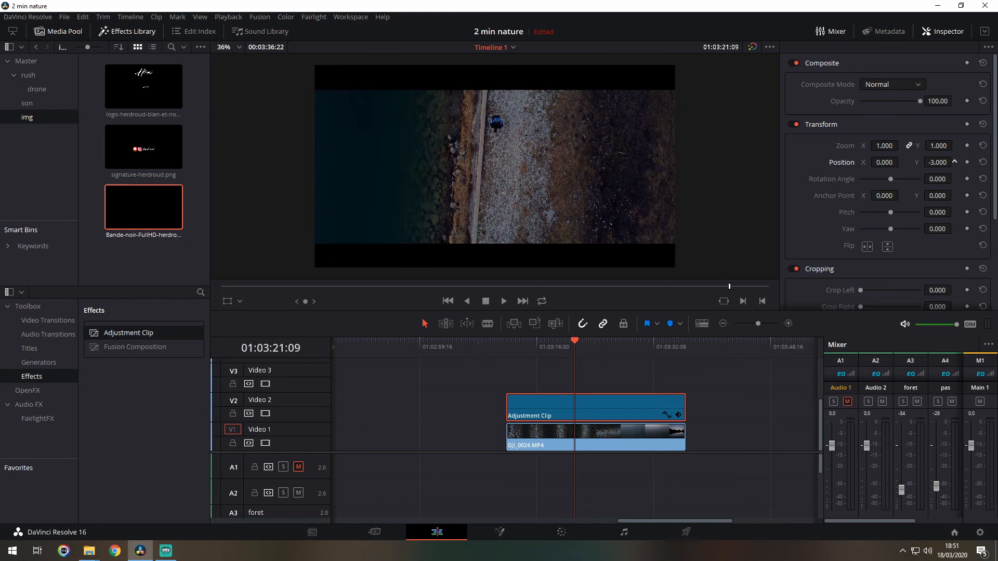
left_click(982, 162)
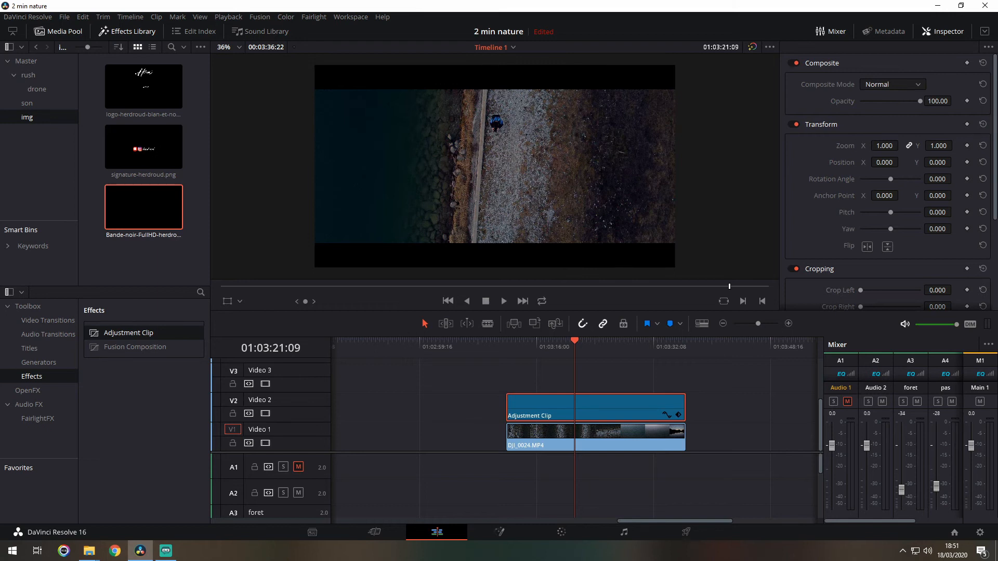
mouse_move(938, 162)
left_mouse_down()
mouse_move(915, 162)
mouse_move(934, 162)
left_mouse_up()
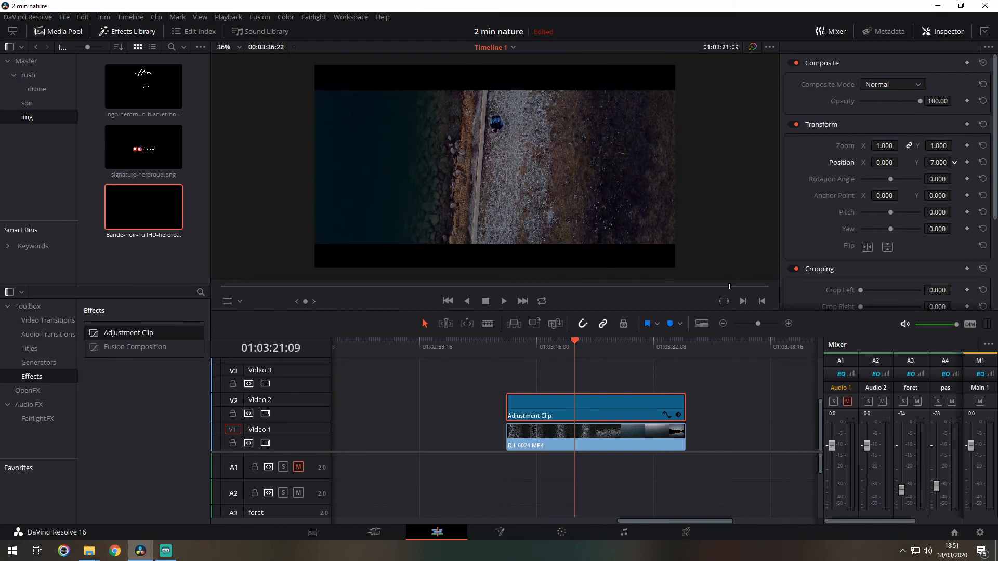
left_click(982, 163)
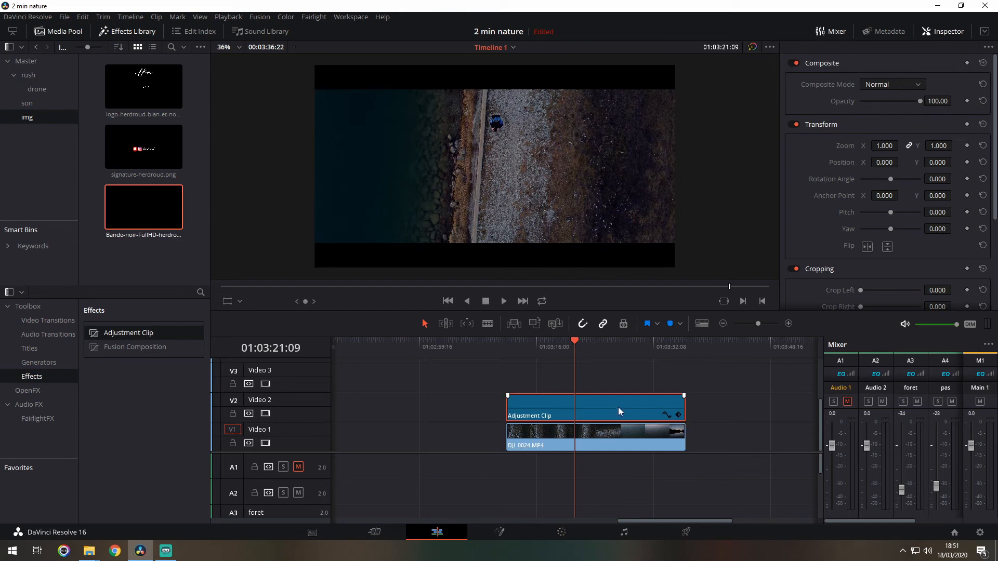
Try reframing the drone clip beneath the adjustment clip with a vertical position of 11, and reset the position.
left_click(614, 432)
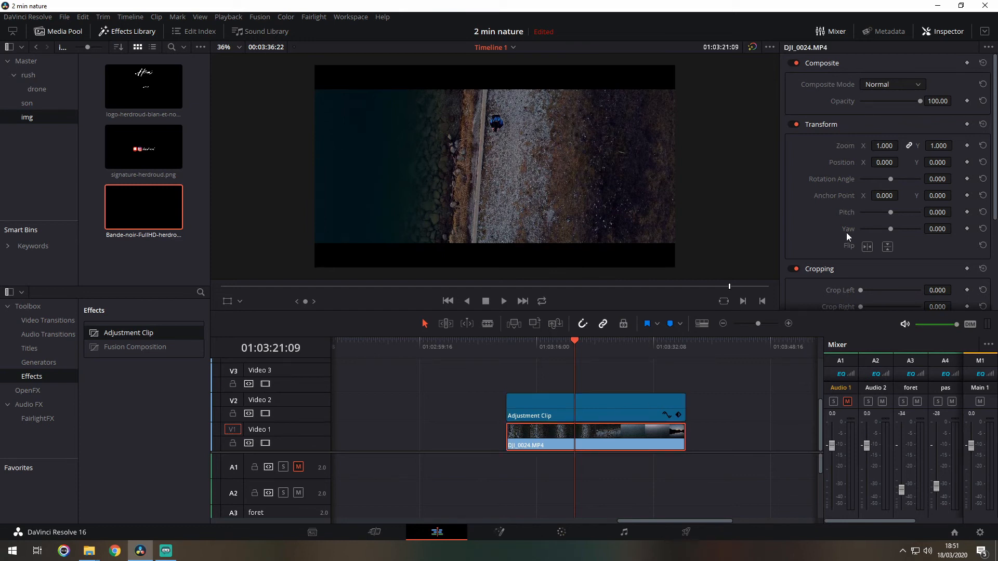
mouse_move(937, 162)
left_mouse_down()
mouse_move(927, 162)
mouse_move(956, 163)
mouse_move(946, 162)
left_mouse_up()
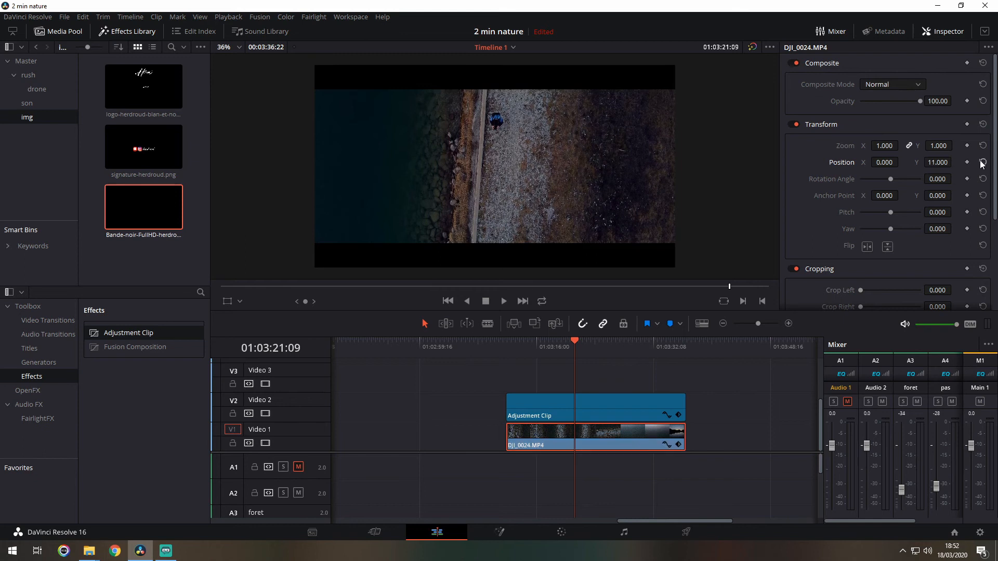
left_click(982, 162)
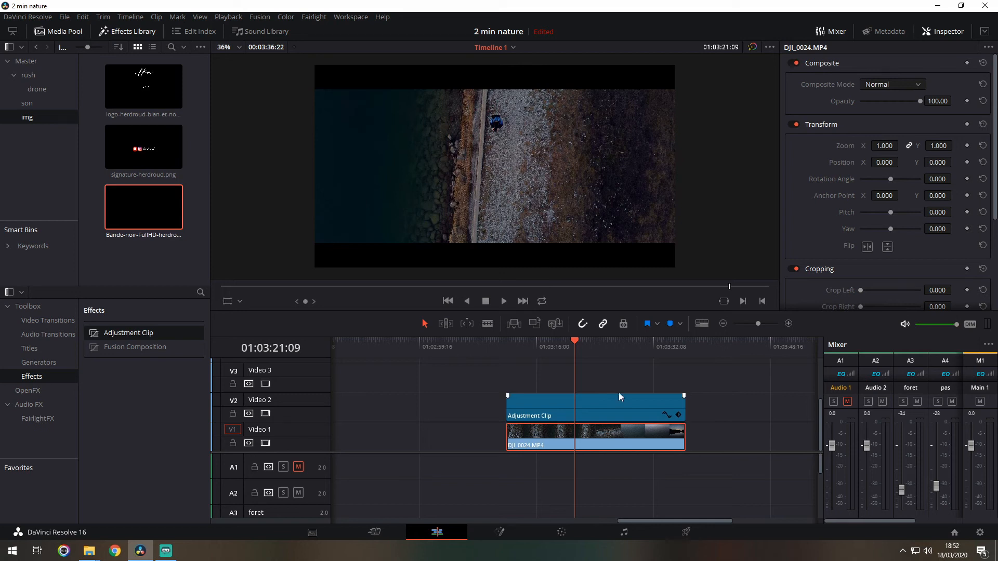
Move the adjustment clip from Video 2 up to Video 3.
left_click_drag(616, 402, 616, 382)
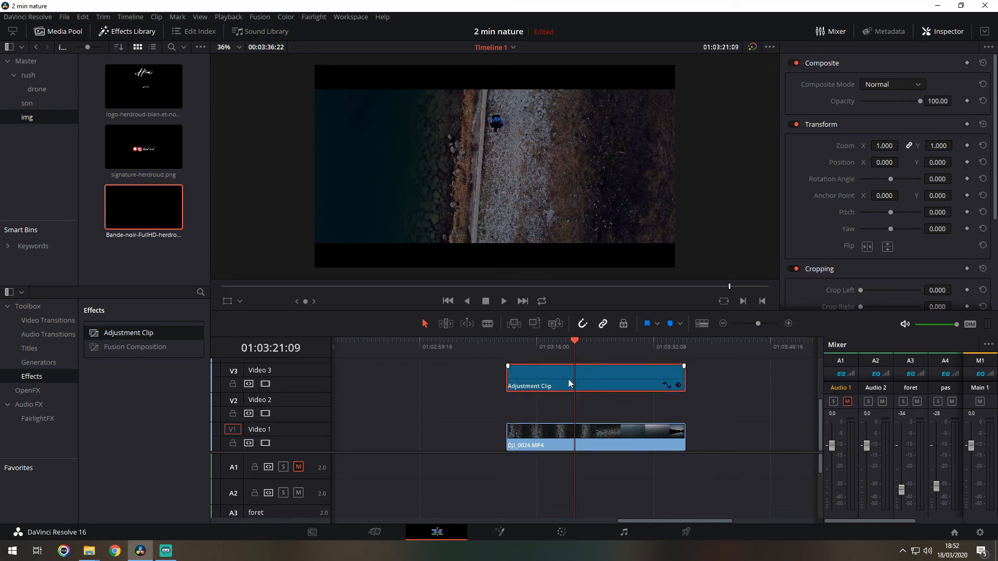
scroll(592, 379, "up", 2)
scroll(592, 379, "down", 2)
Examine the long adjustment clip spanning the whole film above Video 4, and return to the drone clip at the timeline's end.
left_click(722, 324)
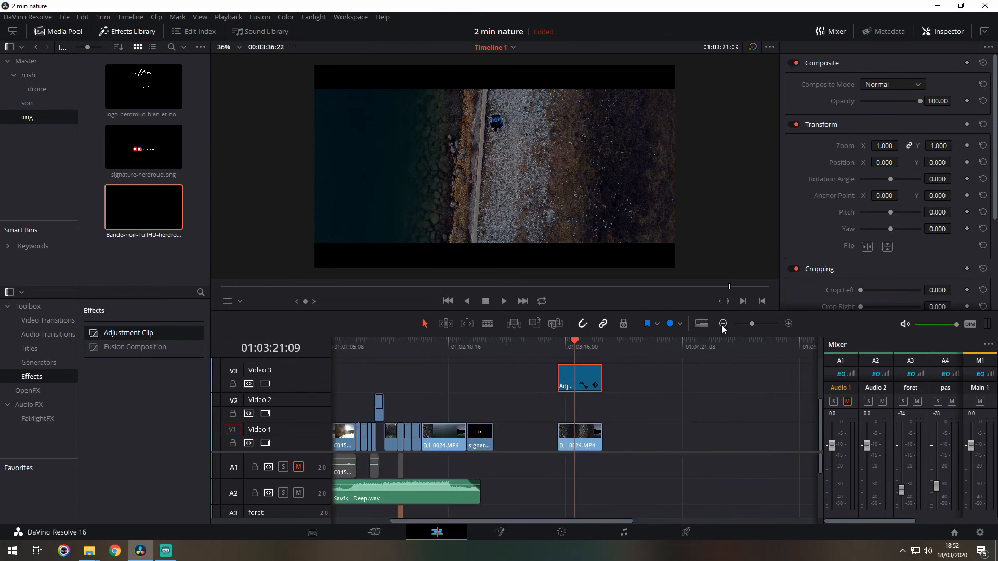
scroll(344, 385, "left", 3)
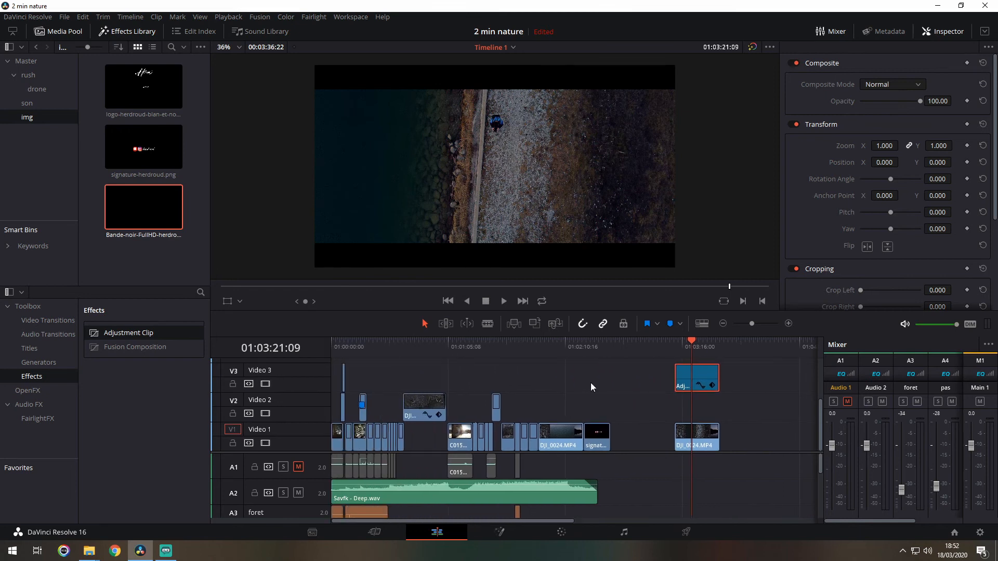
scroll(342, 387, "up", 3)
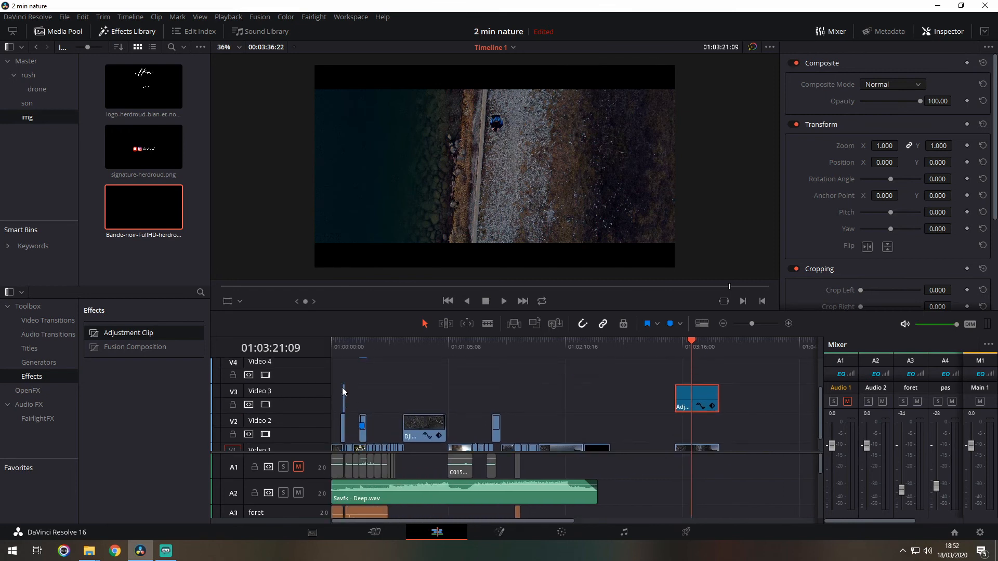
left_click(354, 374)
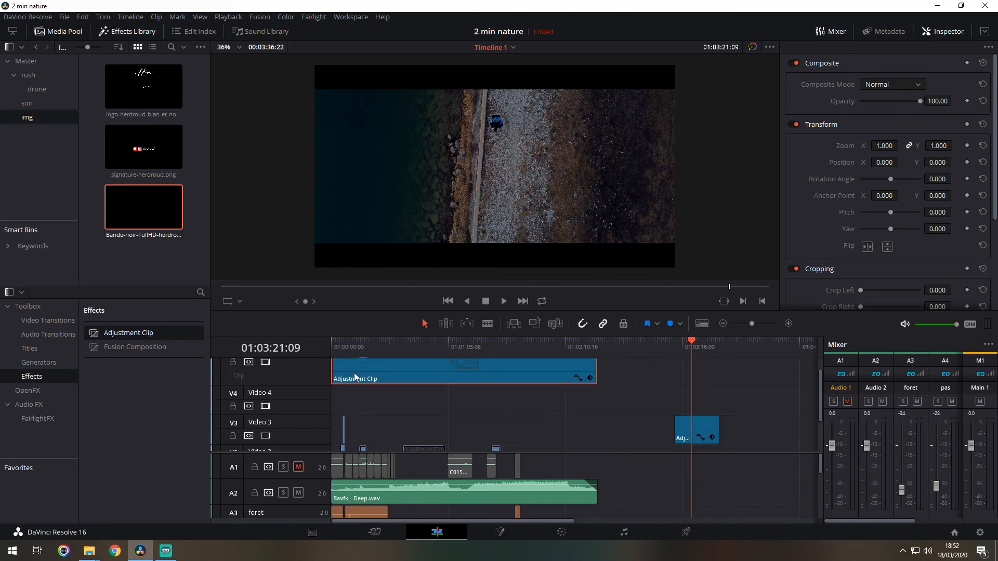
left_click(544, 344)
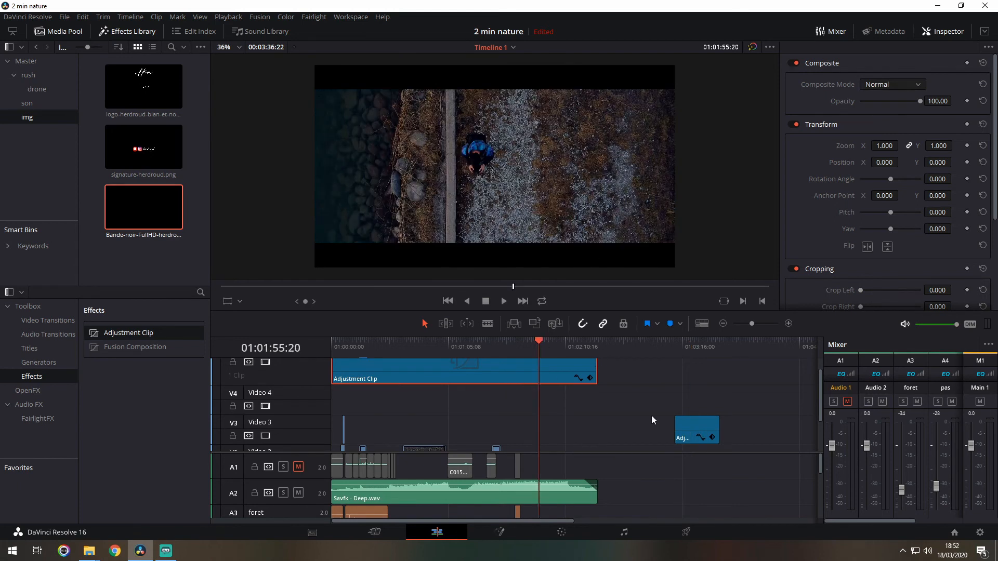
scroll(653, 420, "down", 2)
left_click_drag(686, 348, 703, 348)
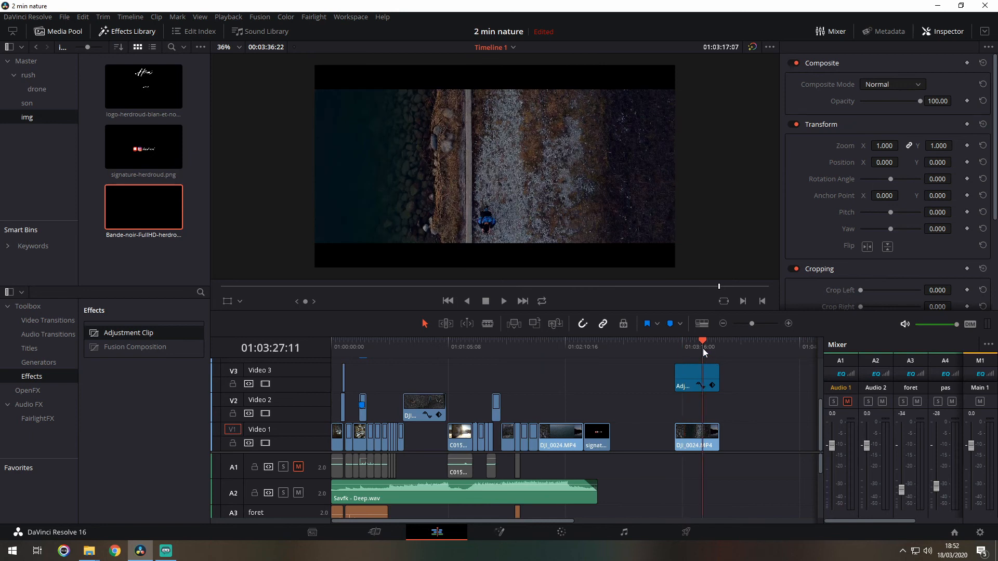
left_click(788, 324)
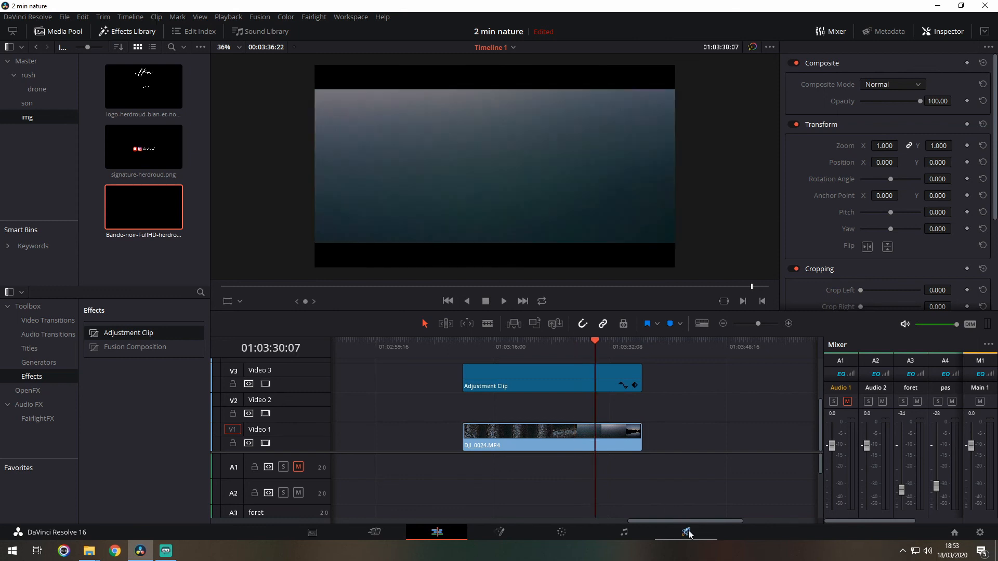
Go to the Deliver page and switch the render resolution to Custom.
left_click(687, 532)
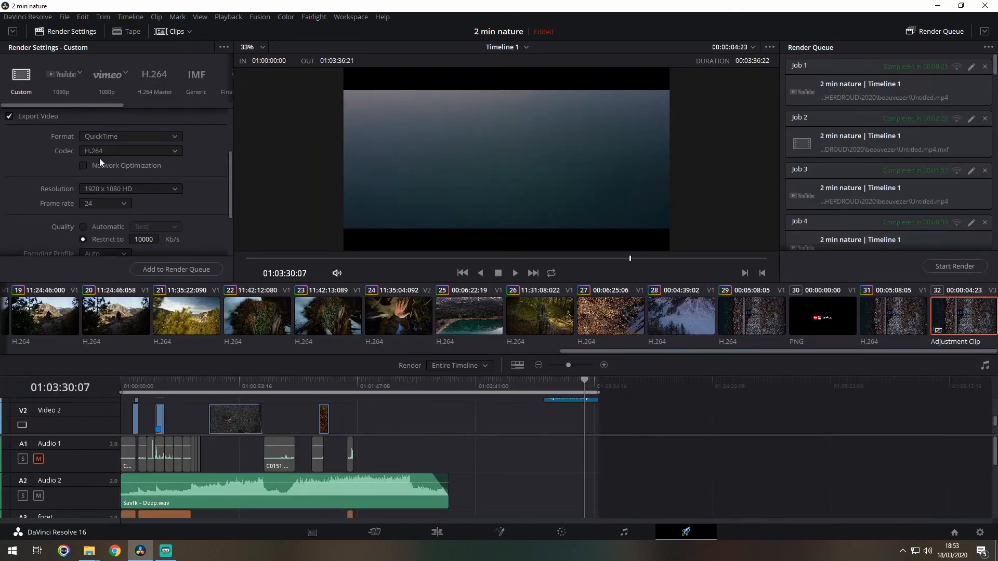
scroll(122, 176, "down", 2)
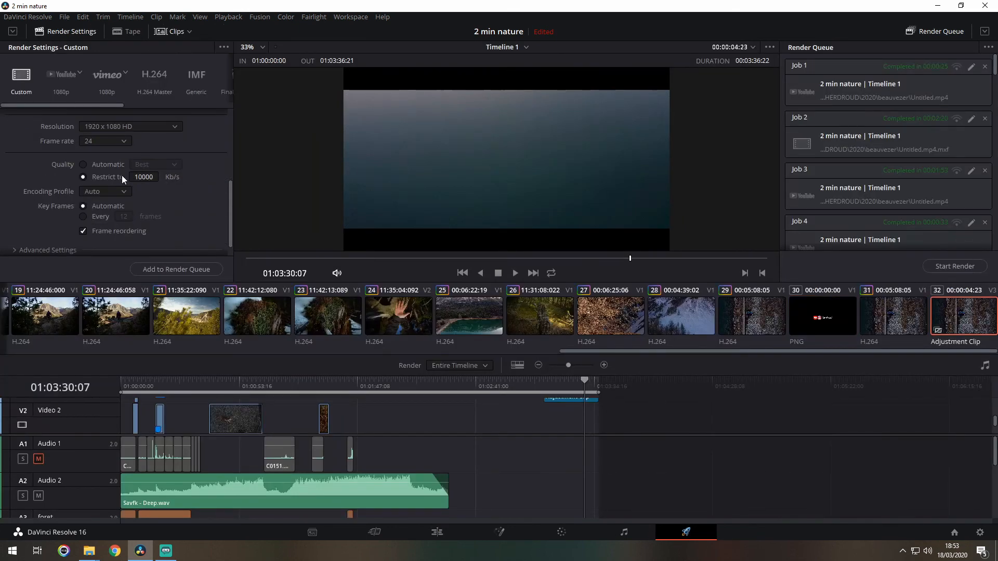
scroll(121, 175, "up", 1)
left_click(133, 158)
left_click(134, 165)
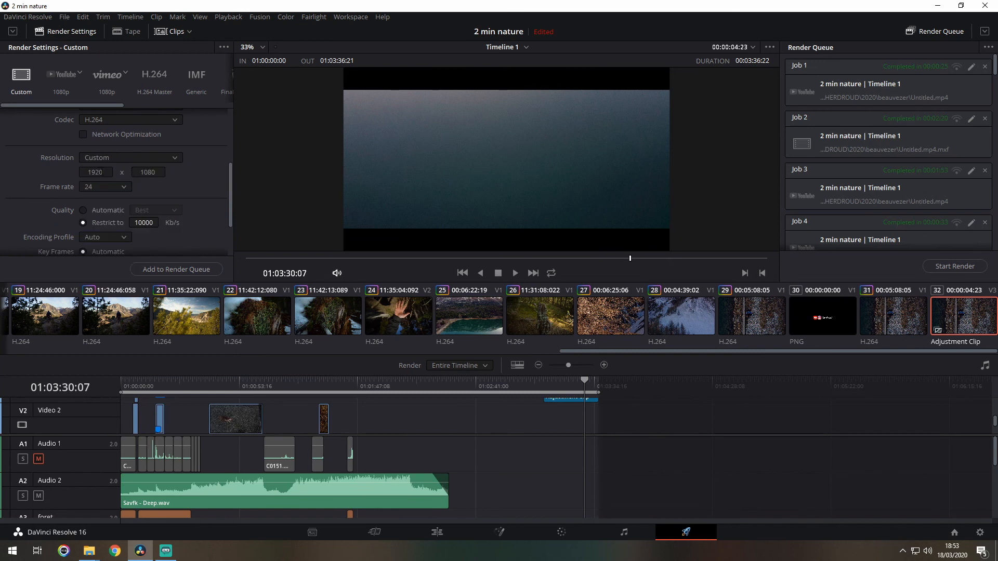
Set the height of the custom render resolution to 817 and review the video export settings.
left_click(147, 172)
key("BackSpace")
key("BackSpace")
key("BackSpace")
key("BackSpace")
type("817")
key("Return")
left_click(146, 170)
scroll(161, 192, "down", 3)
scroll(166, 195, "up", 5)
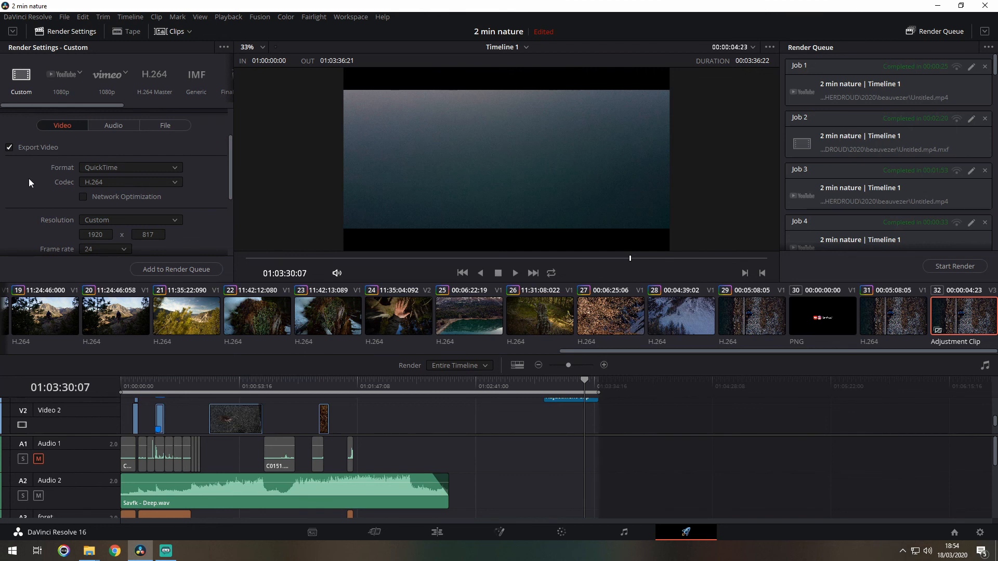